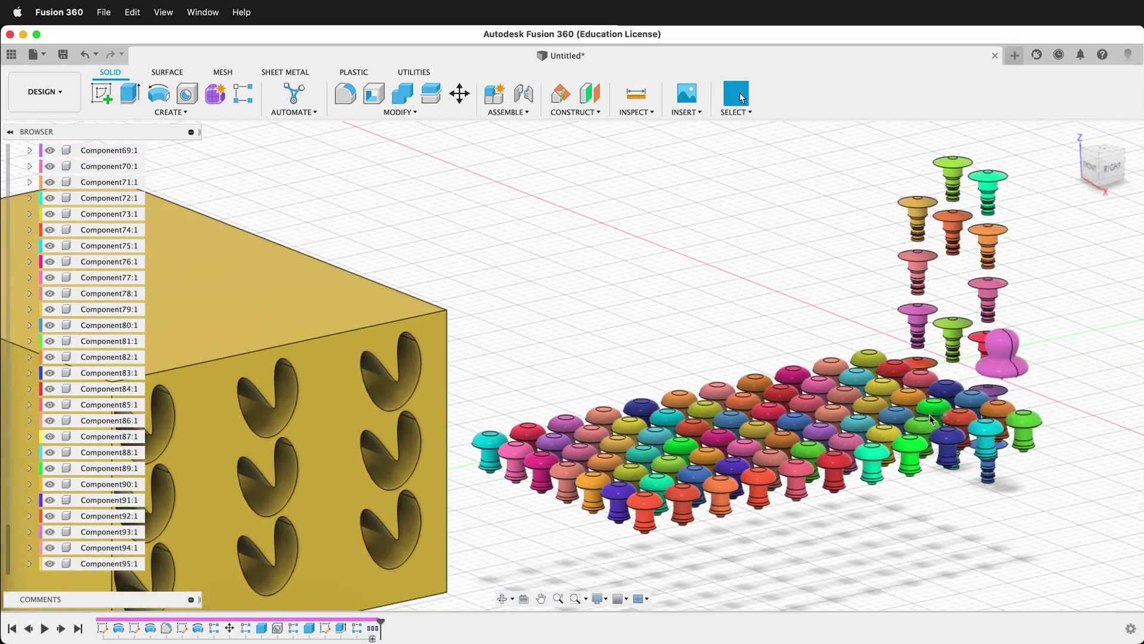
Step: Zoom and orbit around the finished peg grid to preview the box from another angle
scroll(928, 414, "down", 2)
scroll(699, 477, "up", 10)
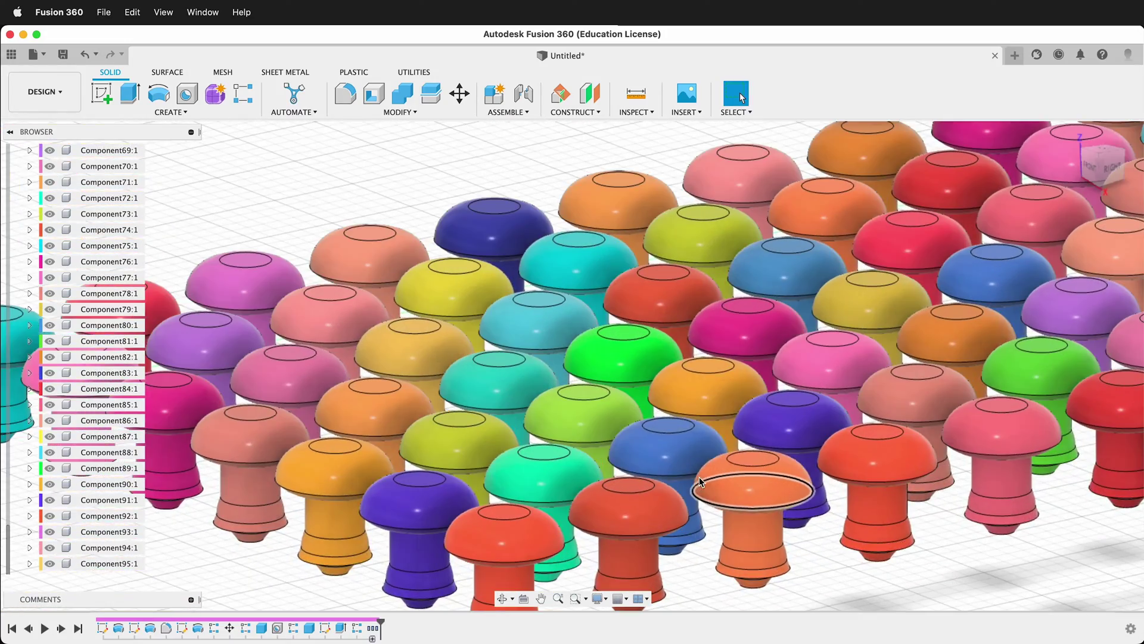
middle_click_drag(671, 410, 700, 406, "shift")
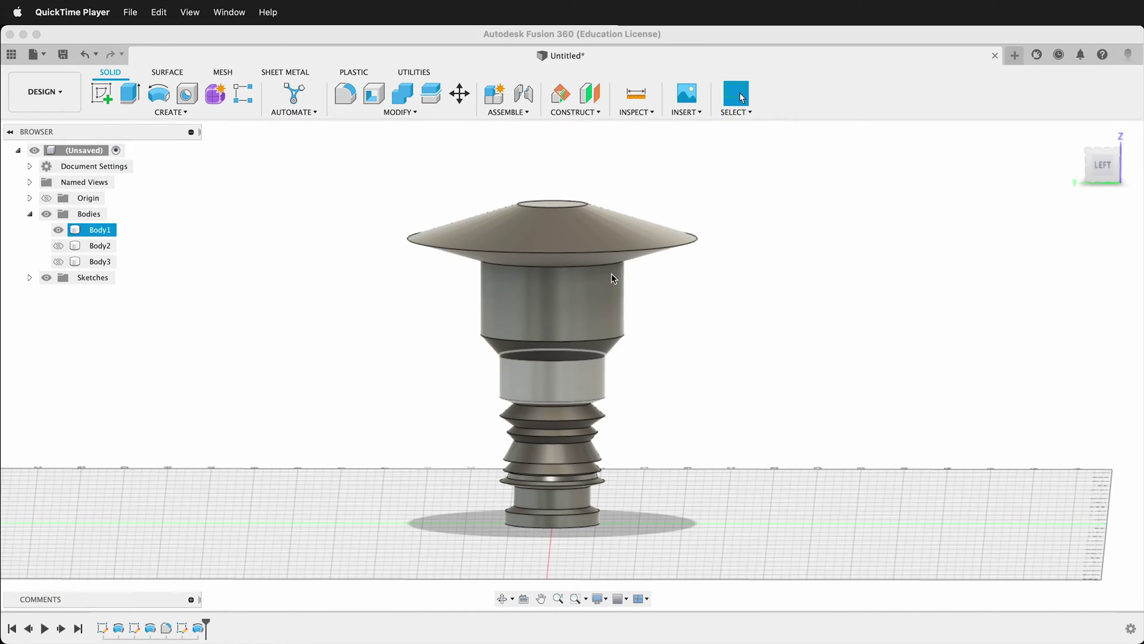
middle_click_drag(613, 277, 606, 285)
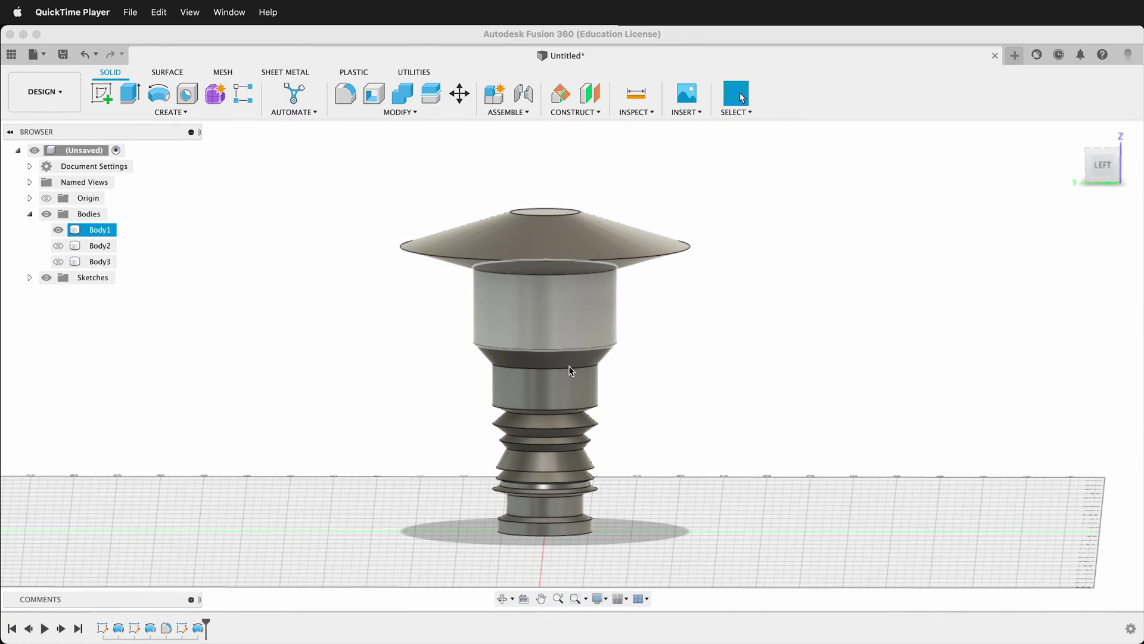
Step: Start a rectangular pattern of Body1, using the peg's vertical axis as the direction
middle_click_drag(560, 383, 566, 324, "shift")
scroll(566, 324, "down", 1)
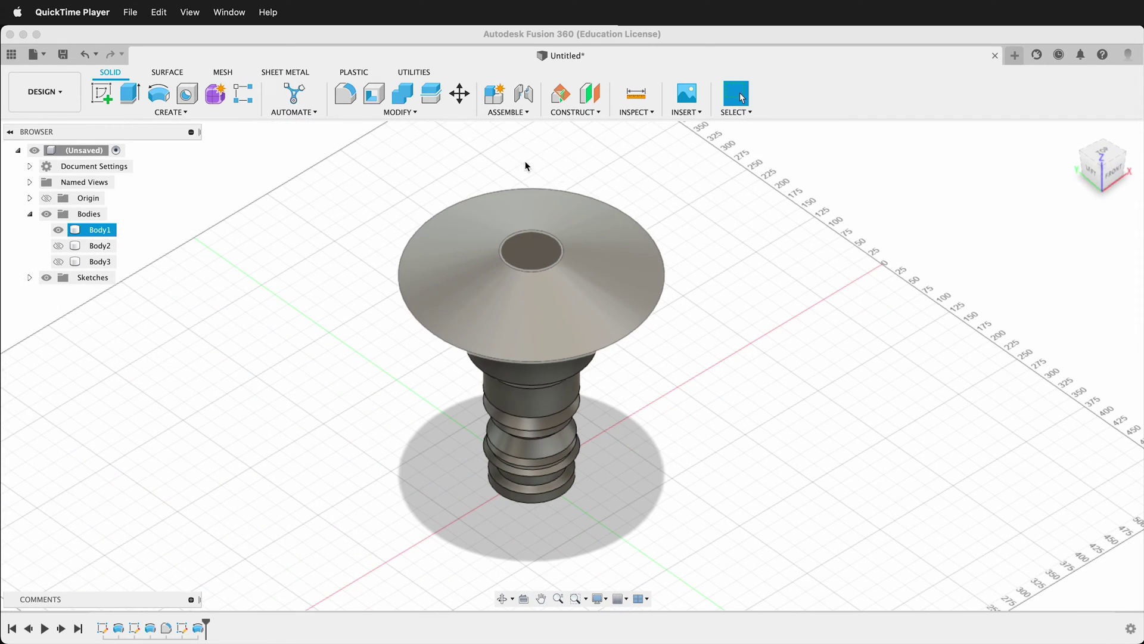
left_click(243, 96)
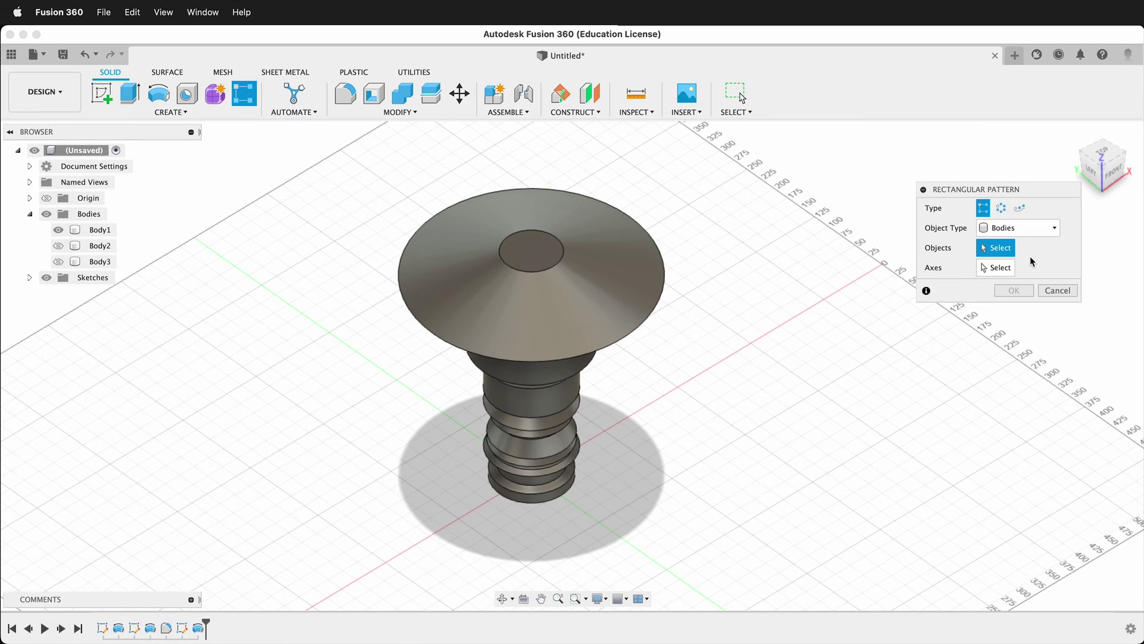
left_click(445, 321)
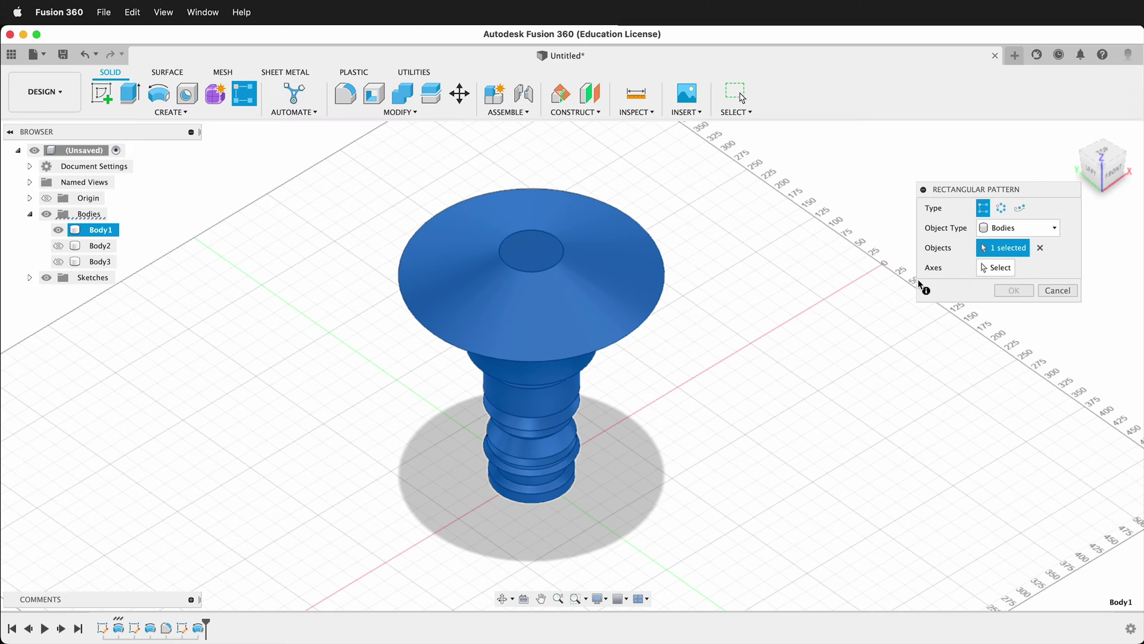
left_click(1005, 269)
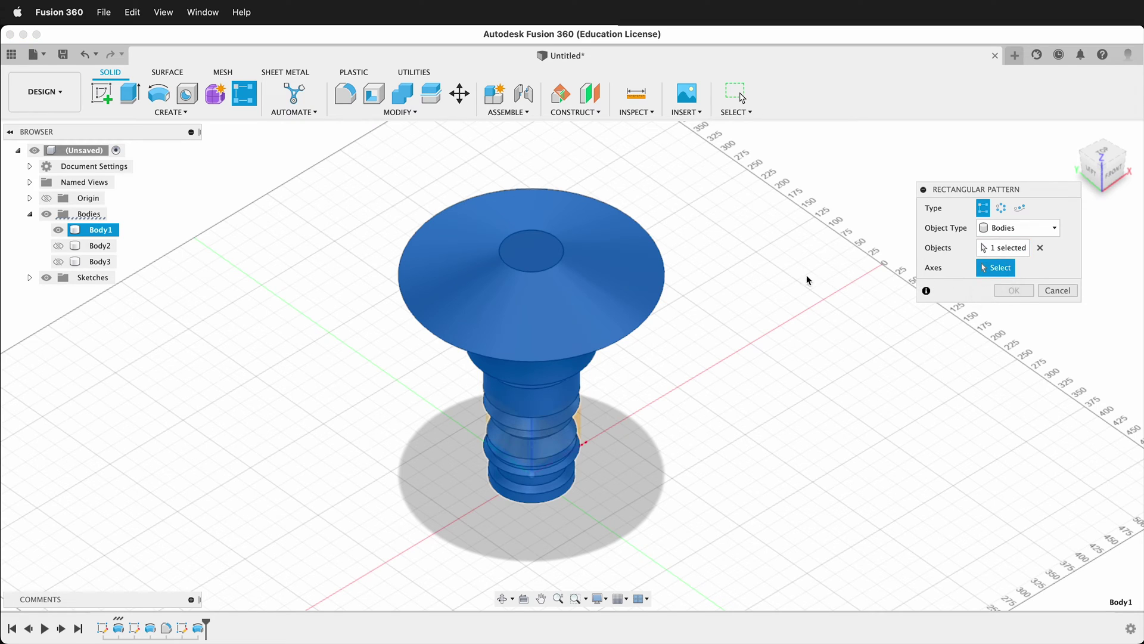
left_click(532, 430)
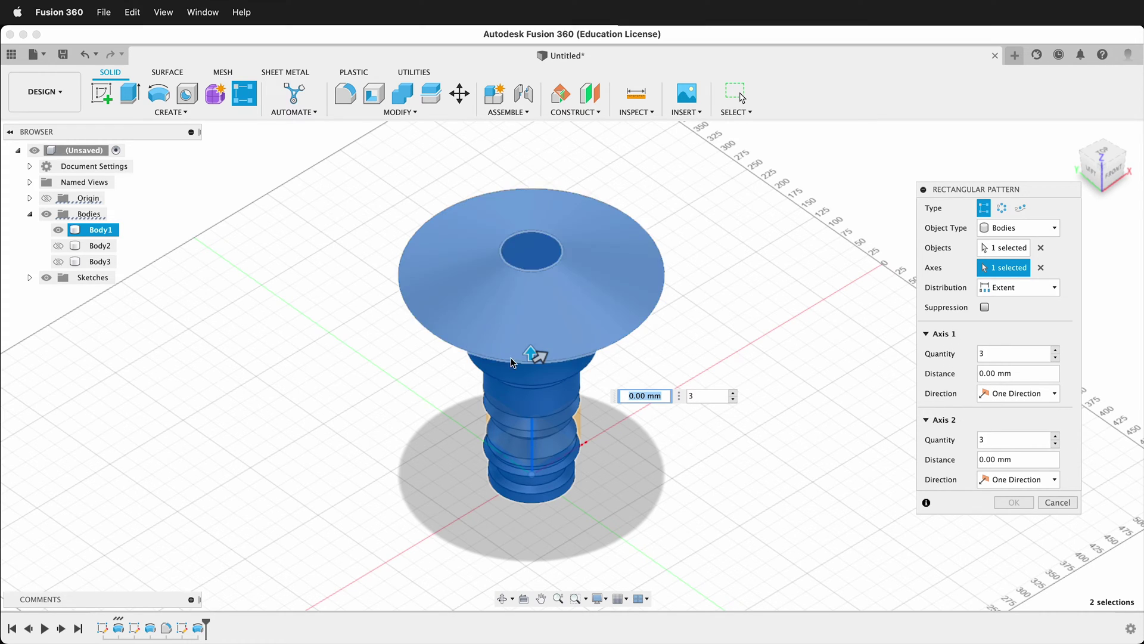
Step: Set pattern extents of 950 mm on the first axis and 1000 mm on the second, previewing a 3×3 grid
left_click_drag(536, 362, 532, 60)
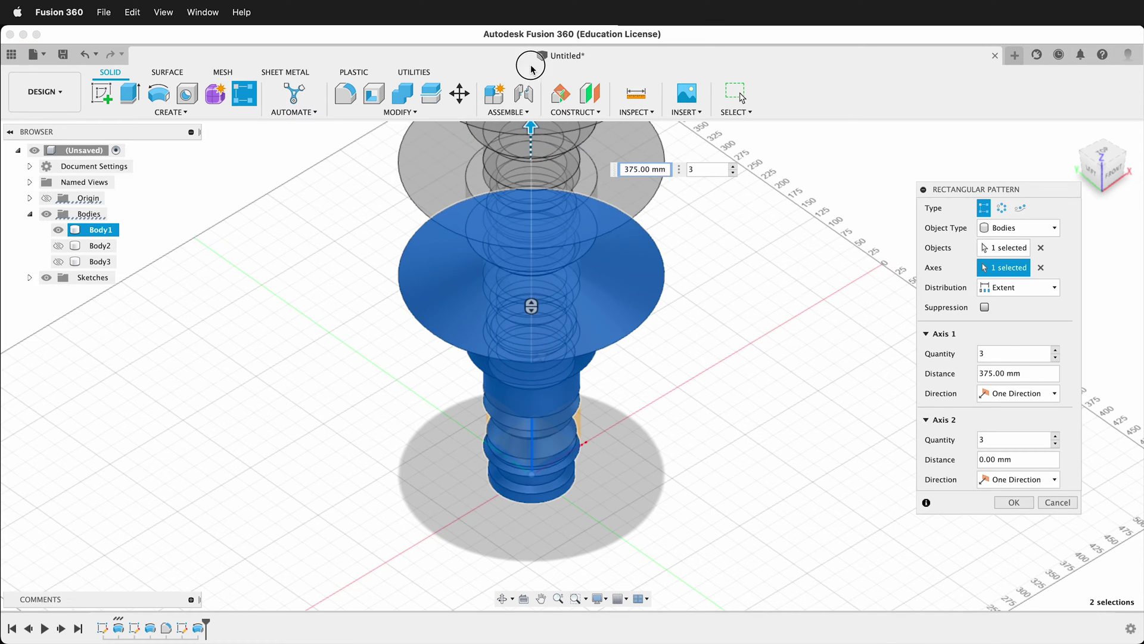
scroll(675, 388, "up", 3)
scroll(635, 402, "down", 10)
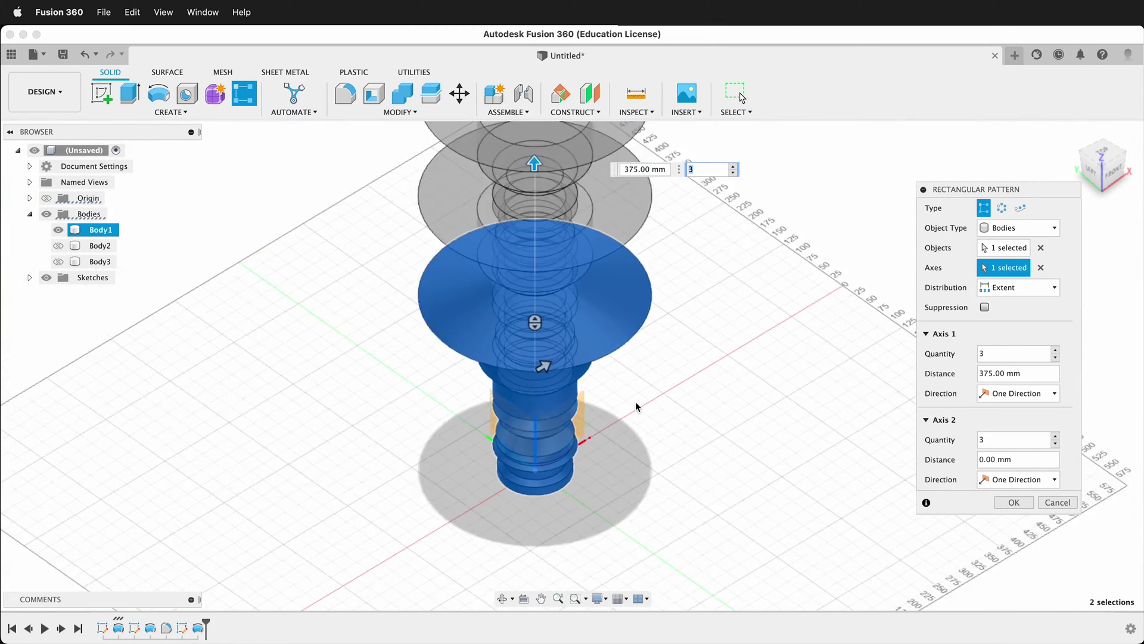
left_click_drag(592, 294, 600, 167)
key("Tab")
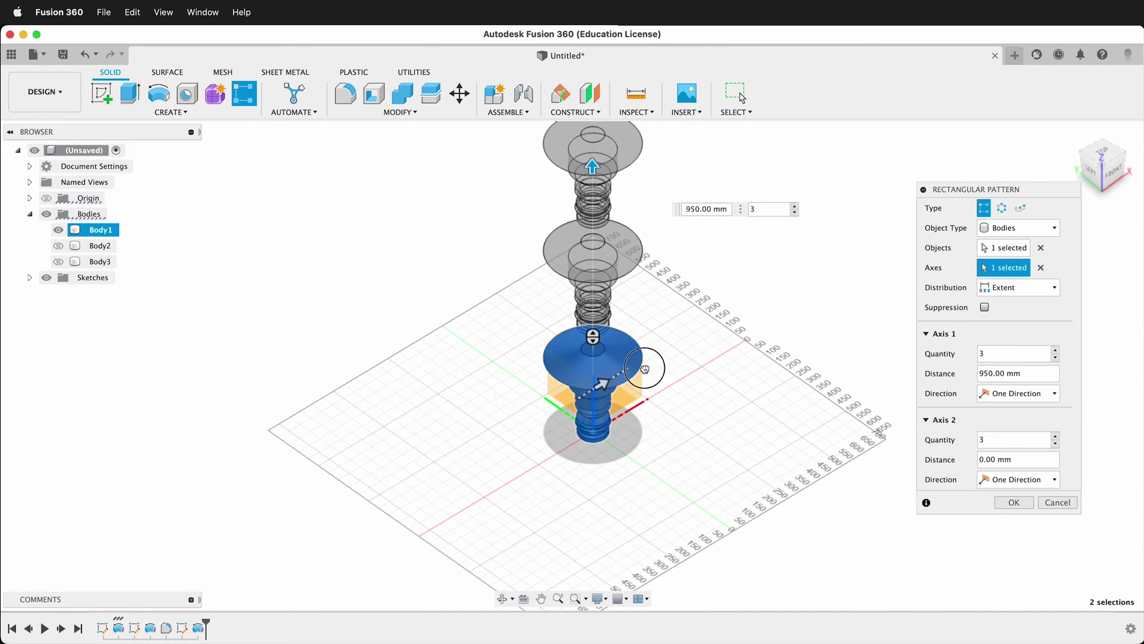
left_click_drag(647, 358, 833, 267)
middle_click_drag(674, 470, 581, 411, "shift")
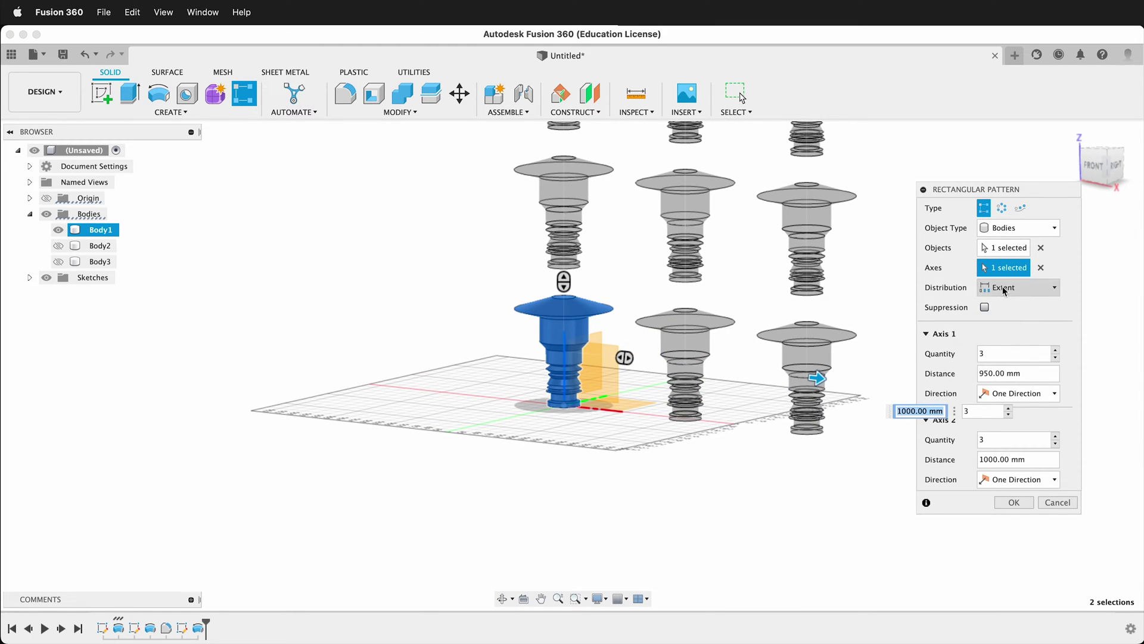
Step: Switch distribution to Spacing (475 mm and 500 mm gaps) and raise the first-axis quantity to 6
left_click(1021, 285)
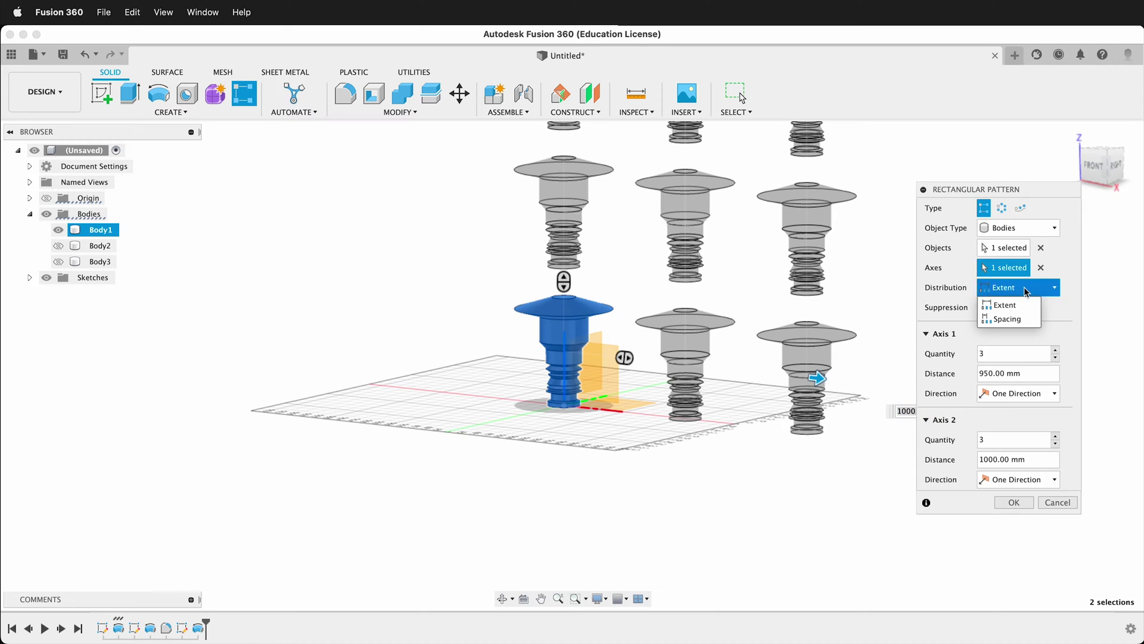
left_click(1007, 319)
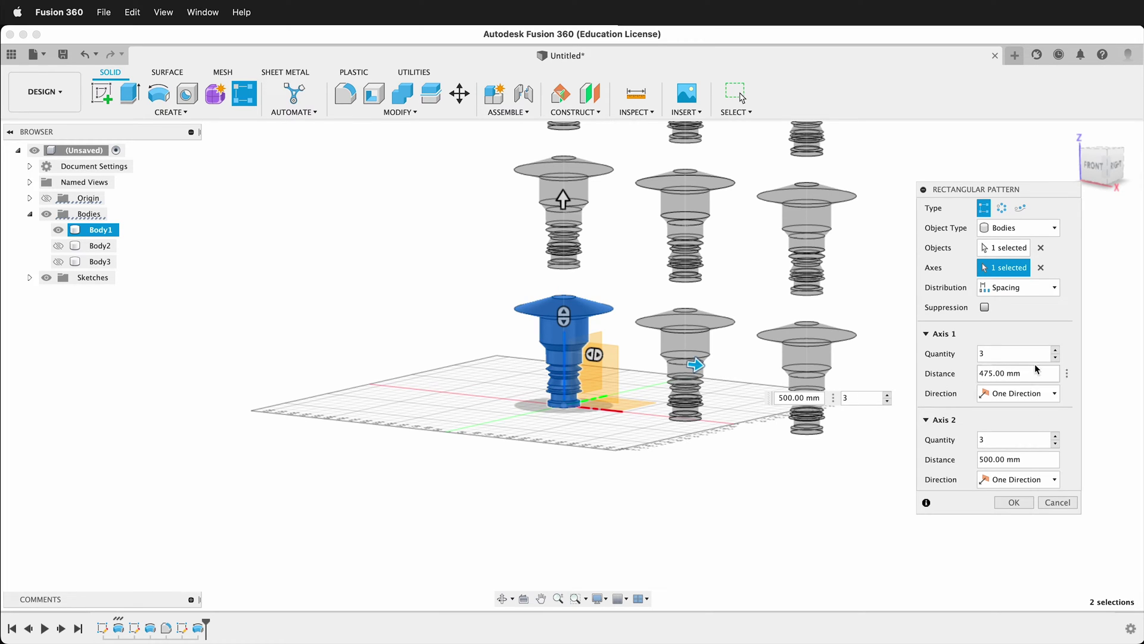
left_click(1055, 349)
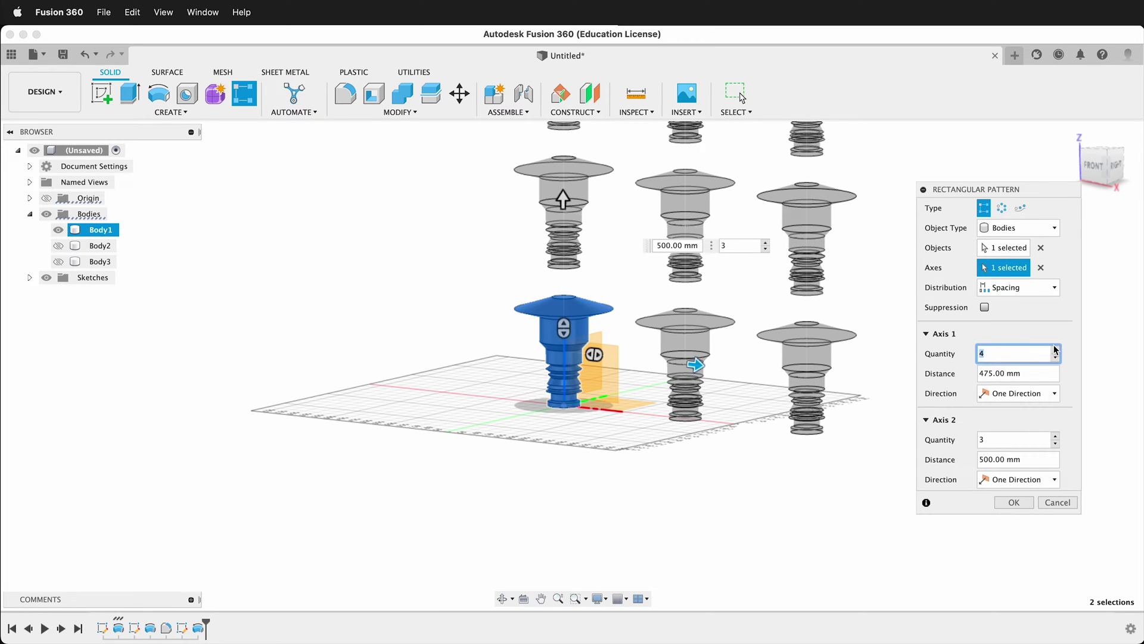
left_click(1055, 349)
left_click(1055, 349)
scroll(658, 523, "down", 3)
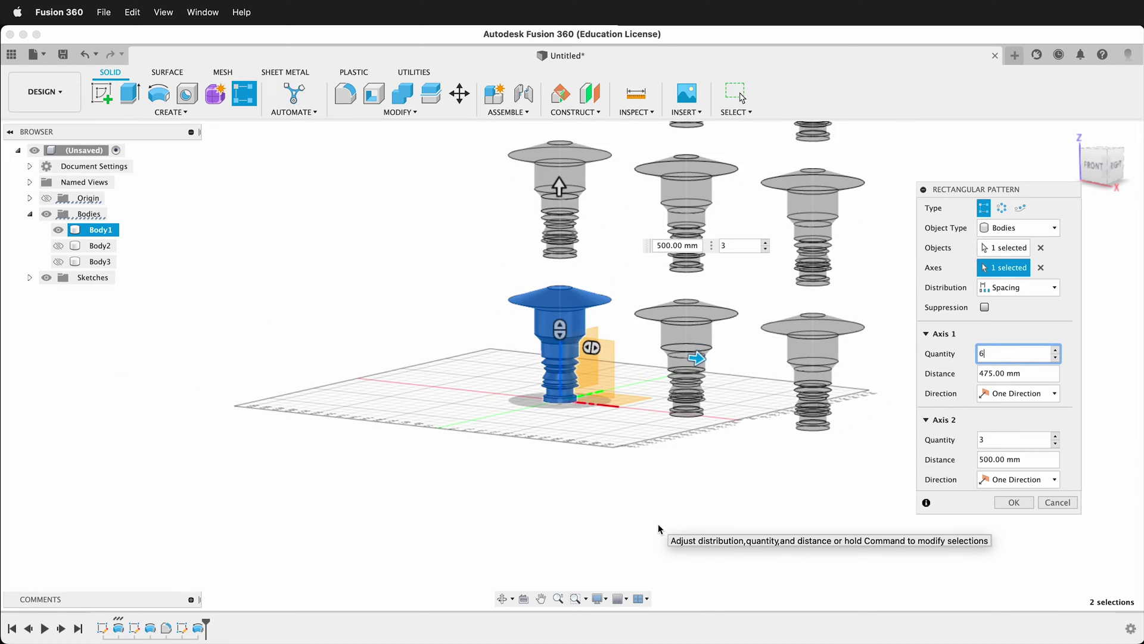
scroll(657, 523, "down", 3)
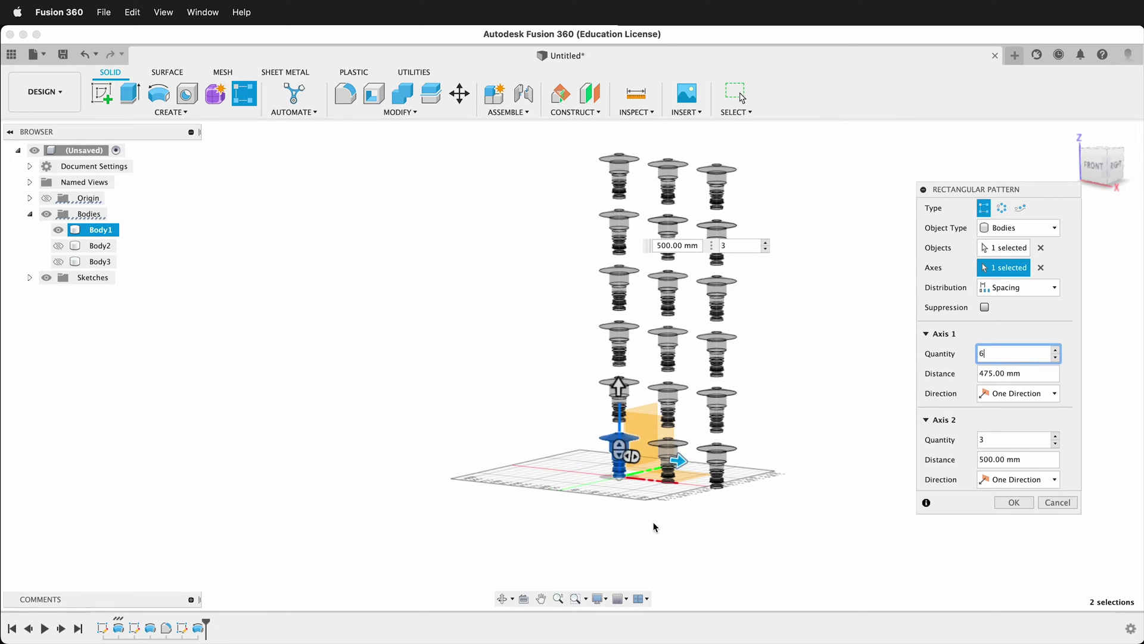
Step: Enable Suppression and leave out three pegs: row 5 column 2, row 3 column 2, row 1 column 1
left_click(983, 307)
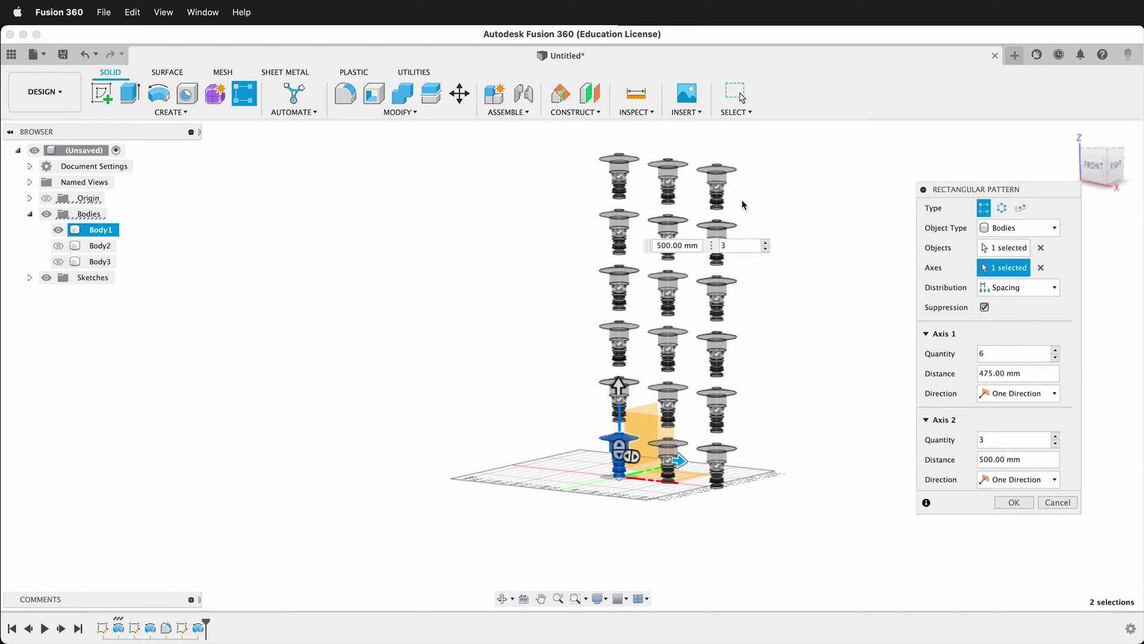
left_click(669, 405)
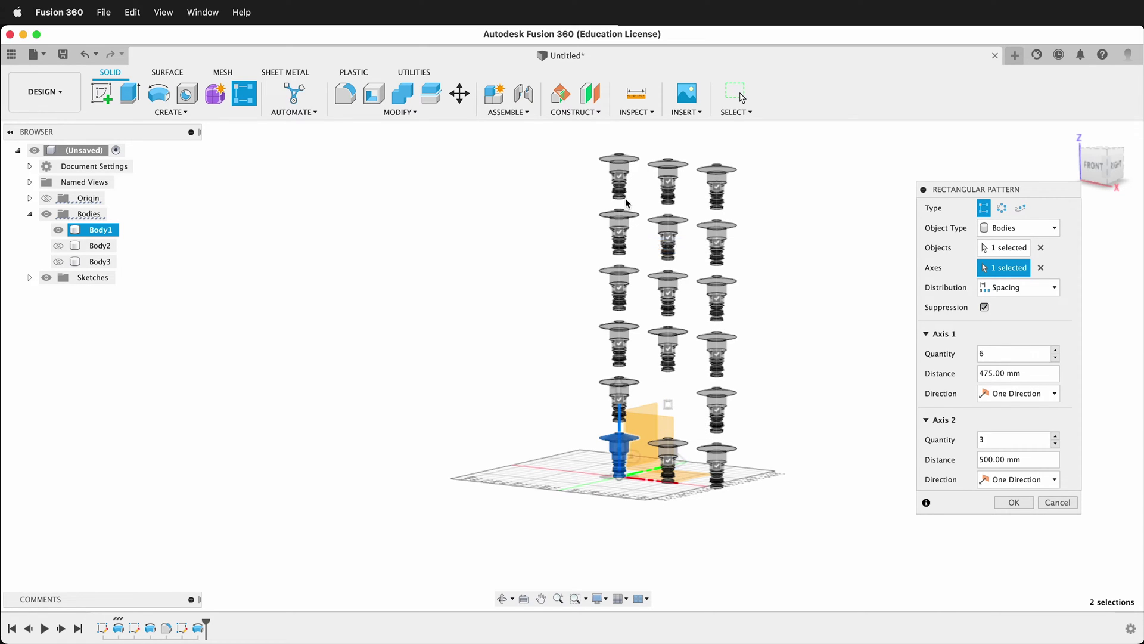
left_click(669, 292)
left_click(619, 177)
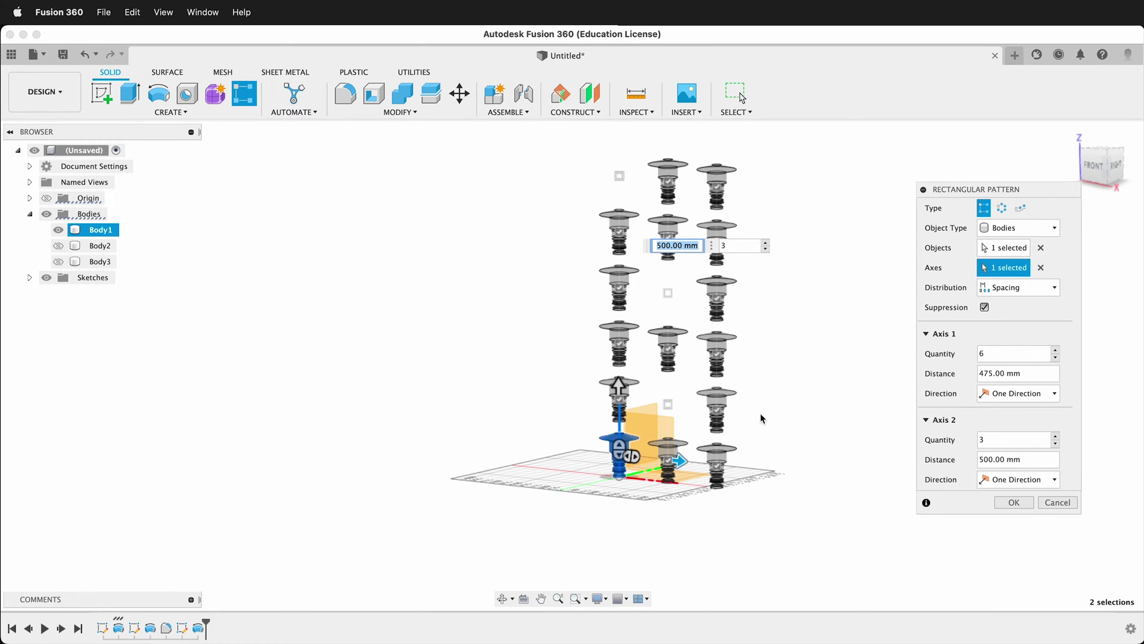
middle_click_drag(760, 419, 718, 439)
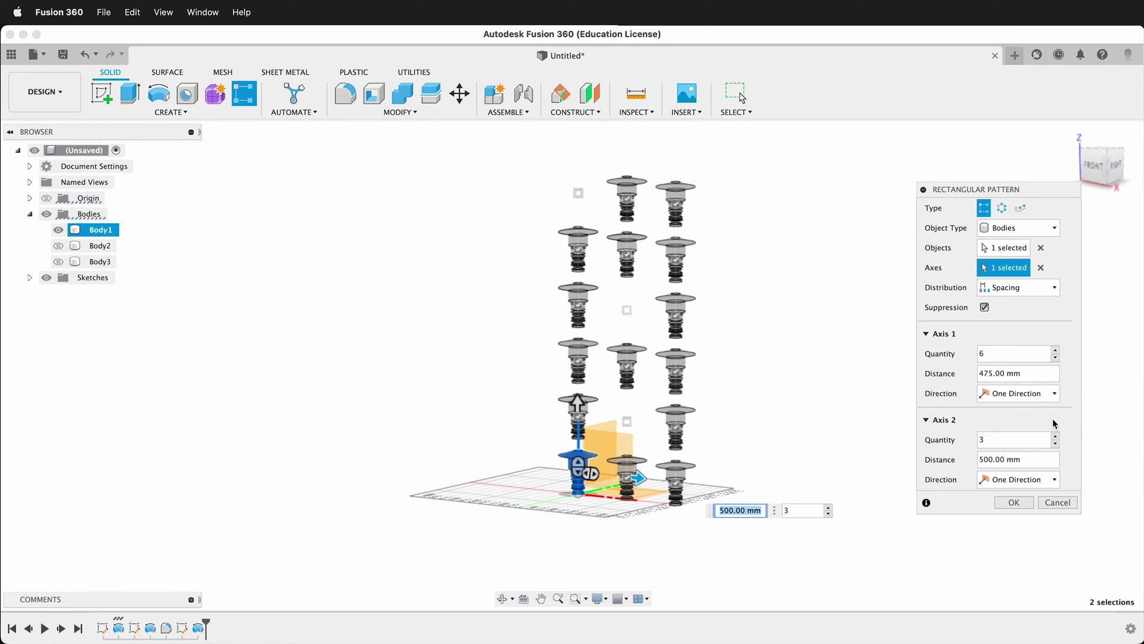
Step: Make both pattern directions Symmetric and commit the centred 6×3 peg pattern
left_click(1018, 393)
left_click(1035, 425)
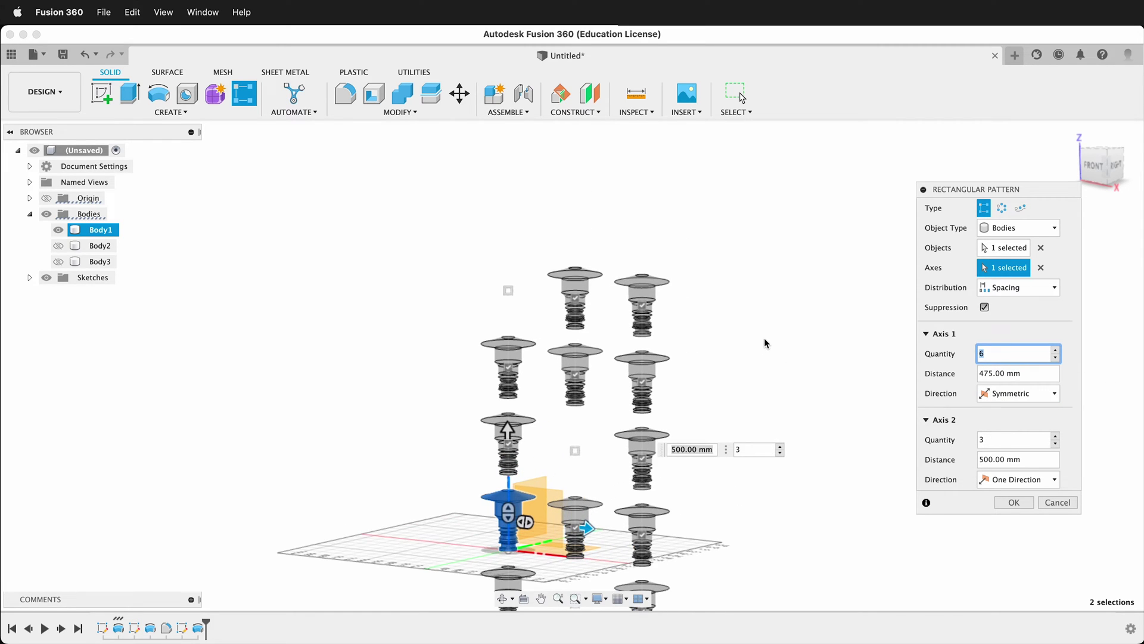
scroll(764, 338, "down", 3)
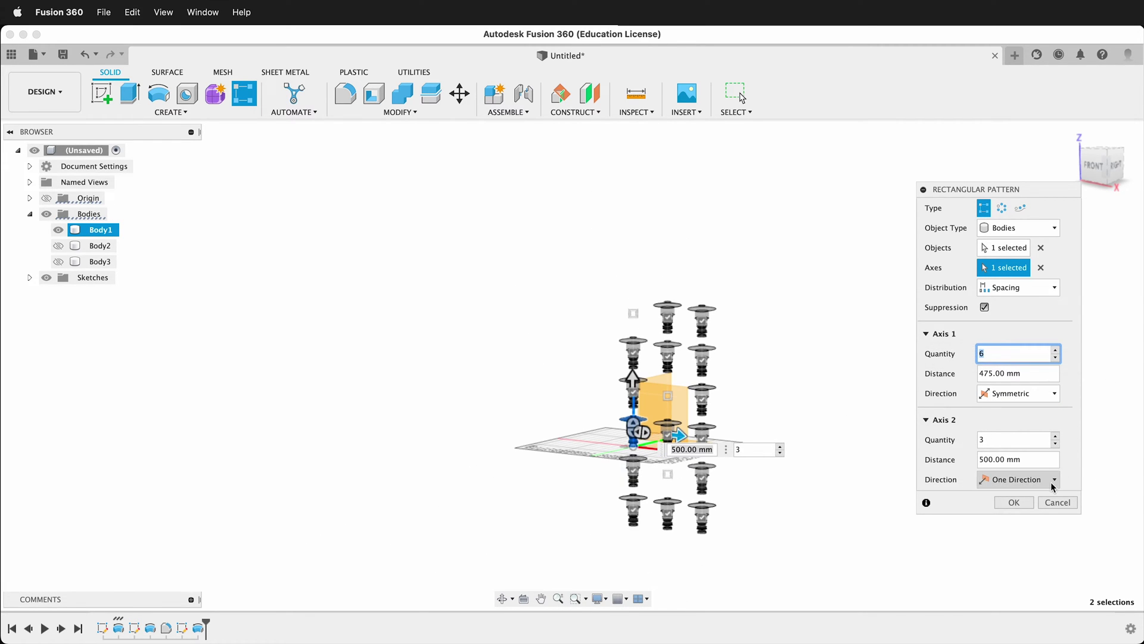
left_click(1020, 479)
left_click(1029, 511)
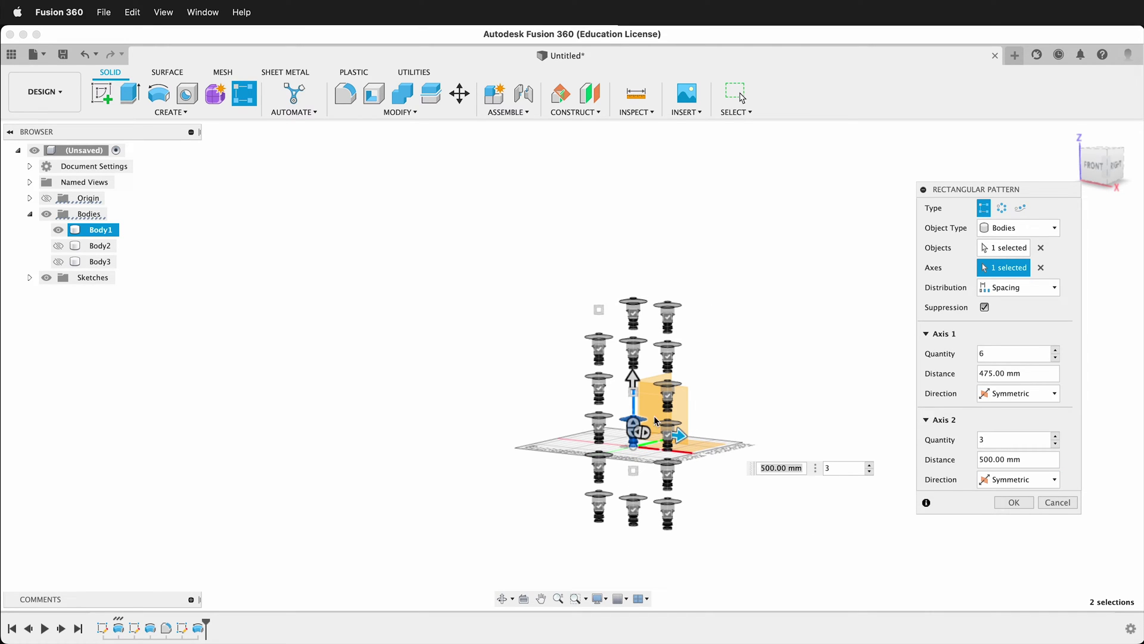
left_click(1015, 503)
Step: Unhide Body2 in the Browser and select the mushroom peg
middle_click_drag(676, 421, 534, 465, "shift")
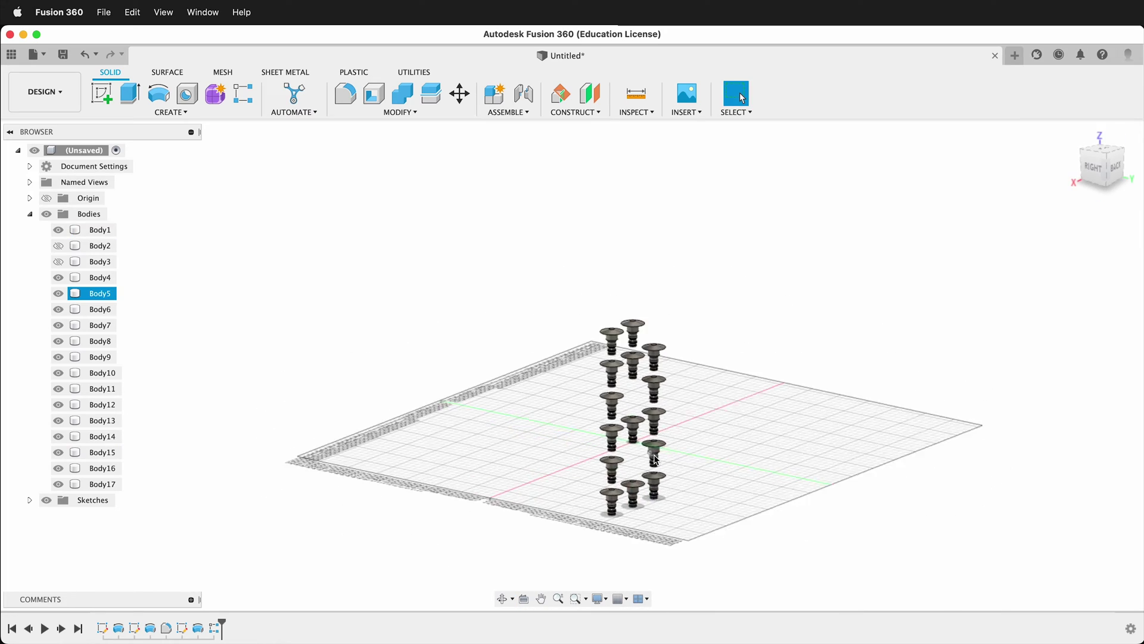
scroll(655, 448, "up", 5)
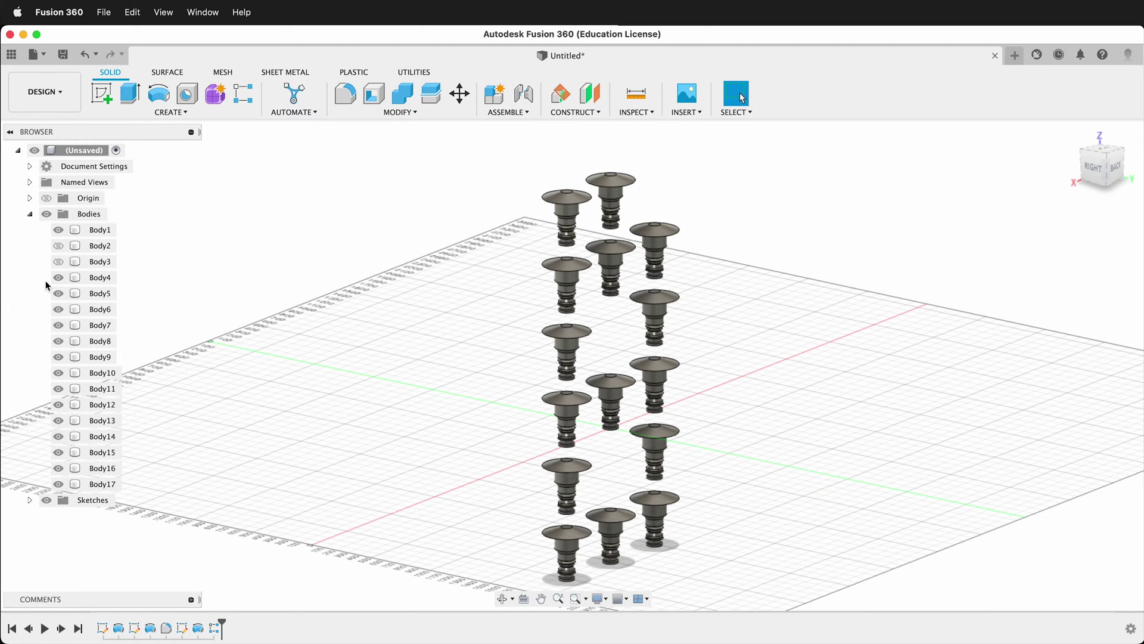
left_click(59, 245)
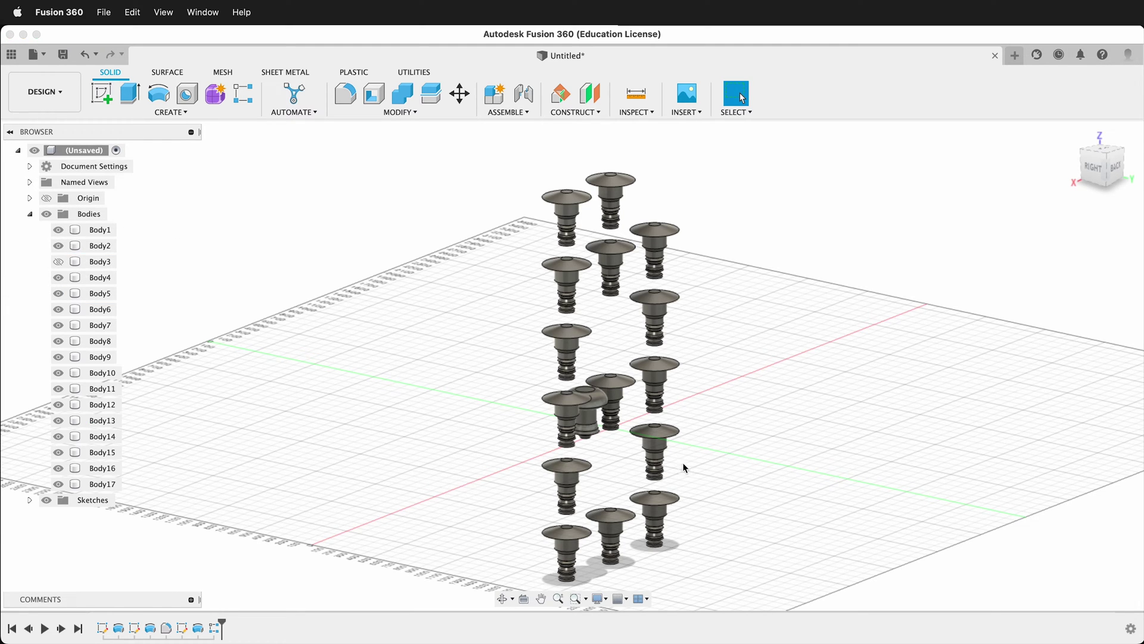
scroll(684, 468, "down", 2)
scroll(596, 420, "up", 6)
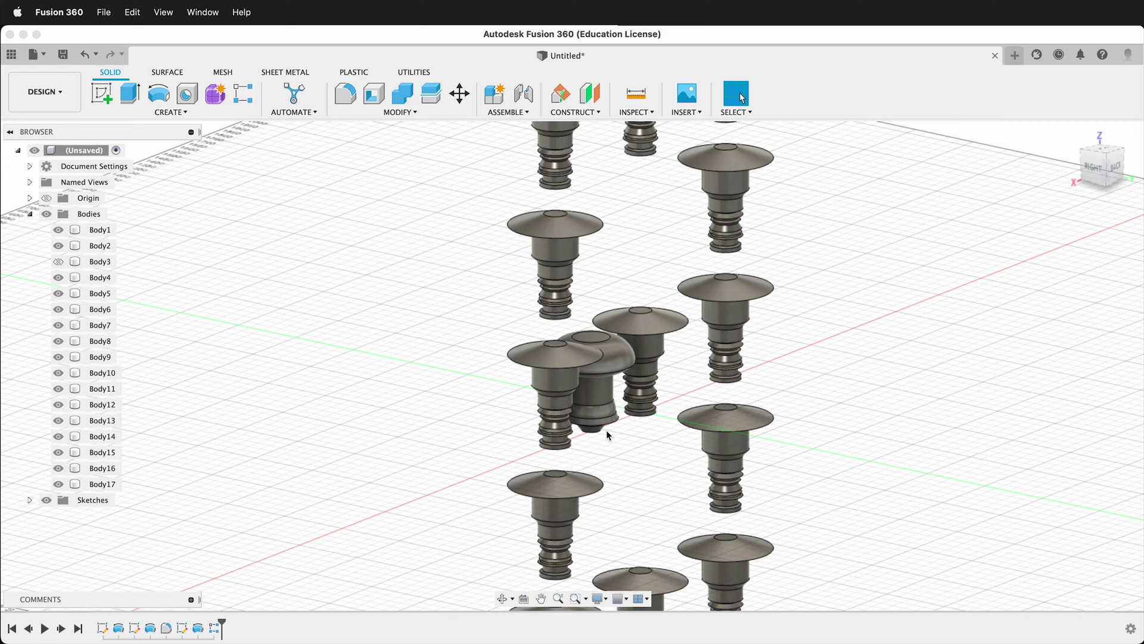
left_click(95, 246)
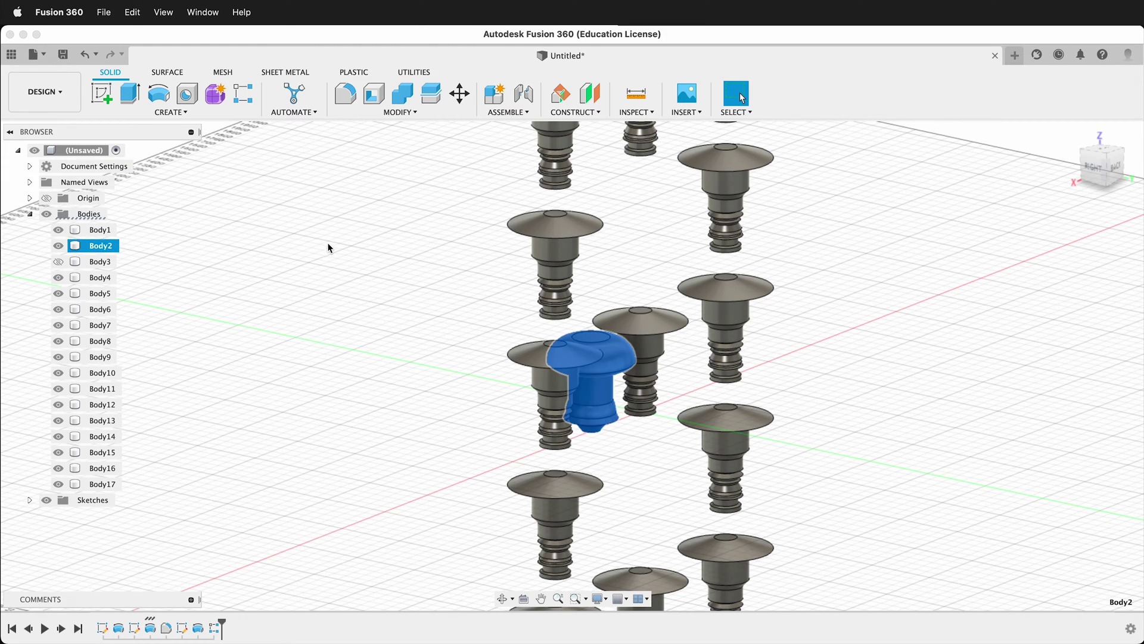
Step: Move the Body2 mushroom peg -1100 mm along Y with Move/Copy
key("m")
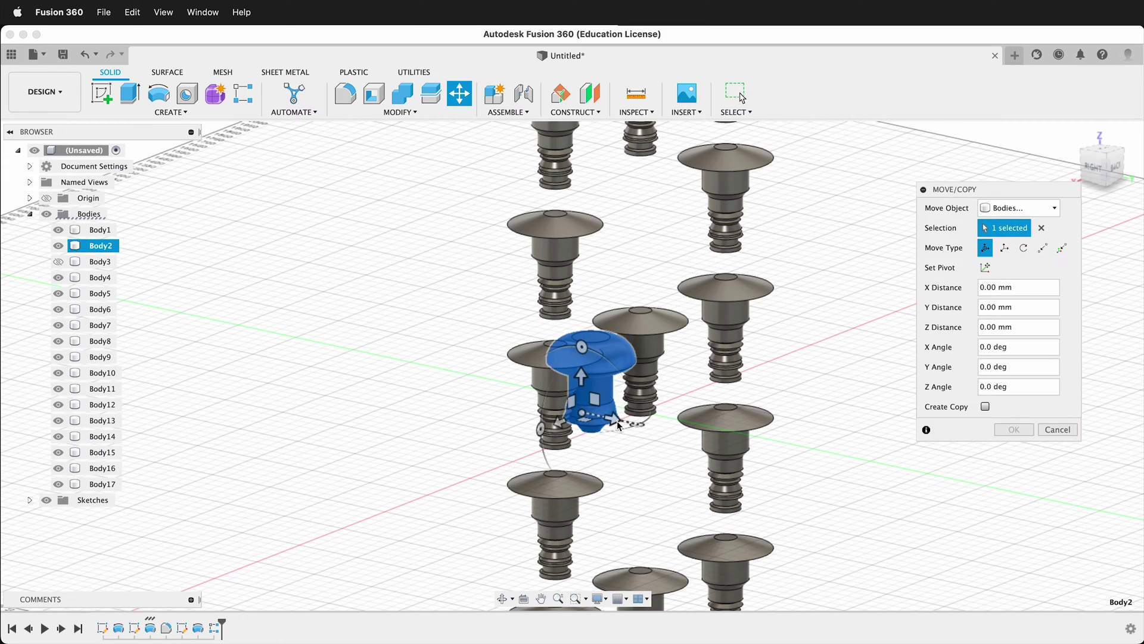
left_click_drag(612, 422, 360, 365)
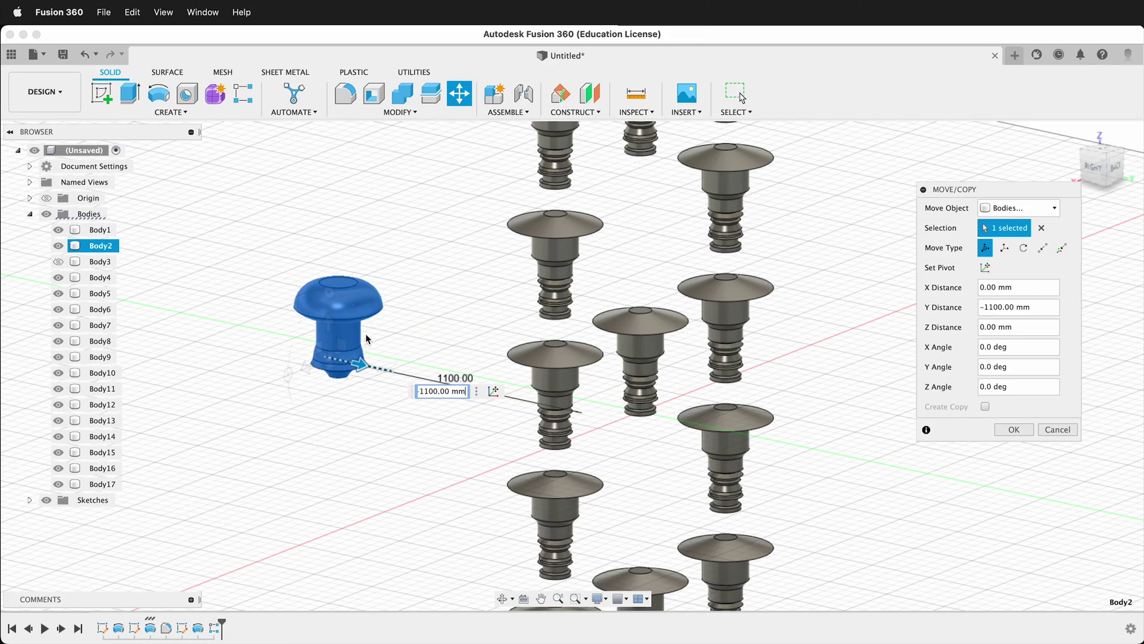
left_click(1014, 429)
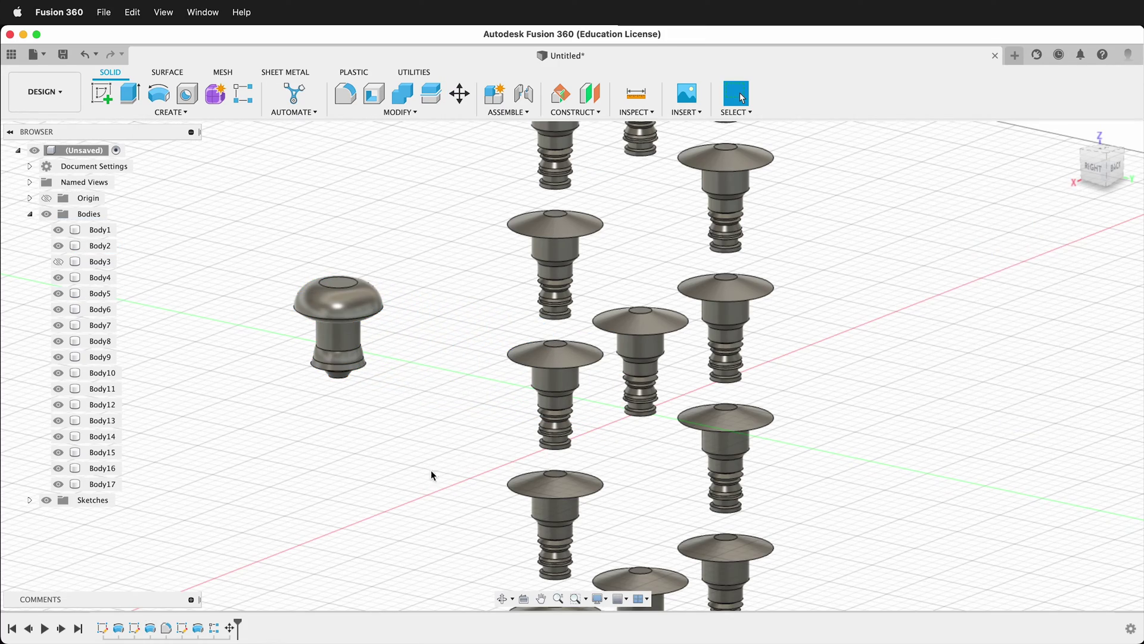
middle_click_drag(381, 456, 478, 438, "shift")
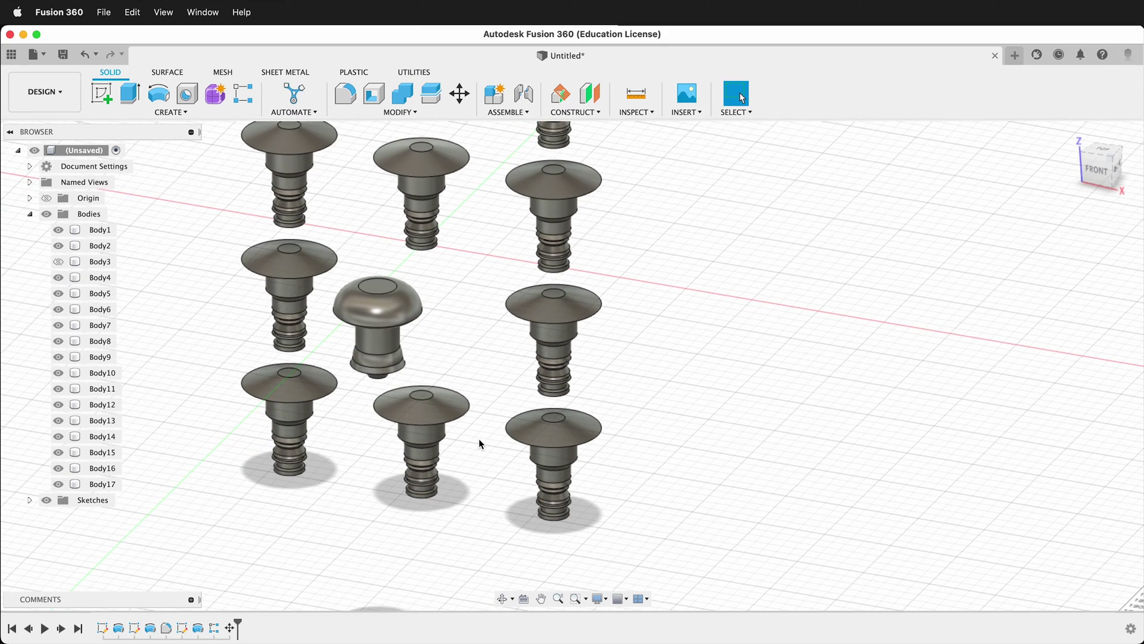
Step: Start a rectangular pattern of Body2, using the blue axis as the direction
key("Escape")
left_click(244, 93)
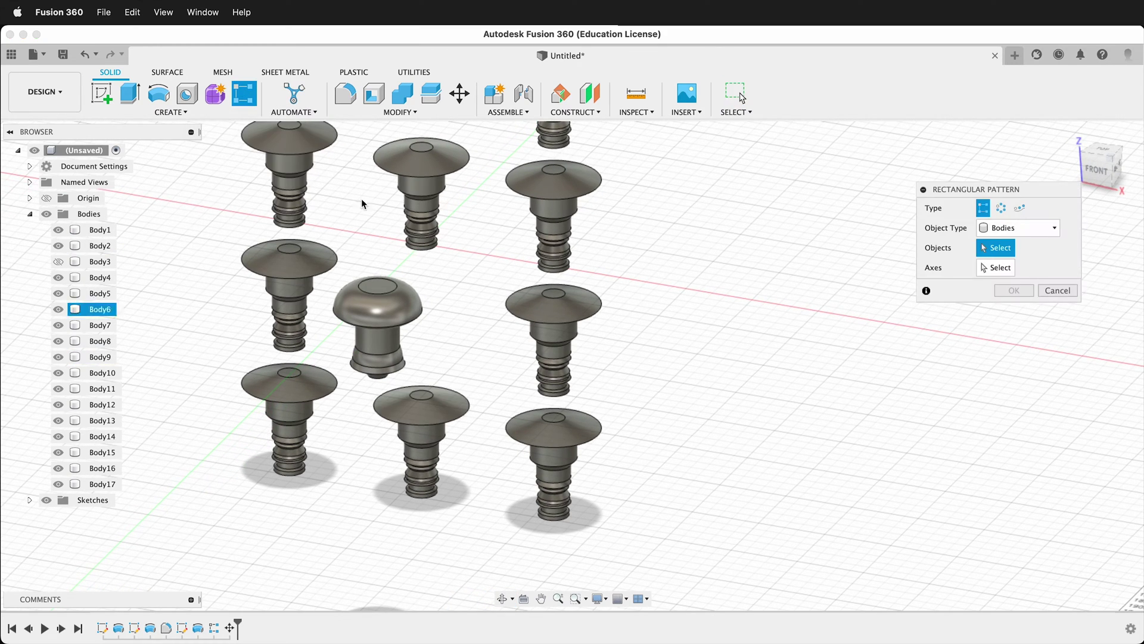
left_click(373, 312)
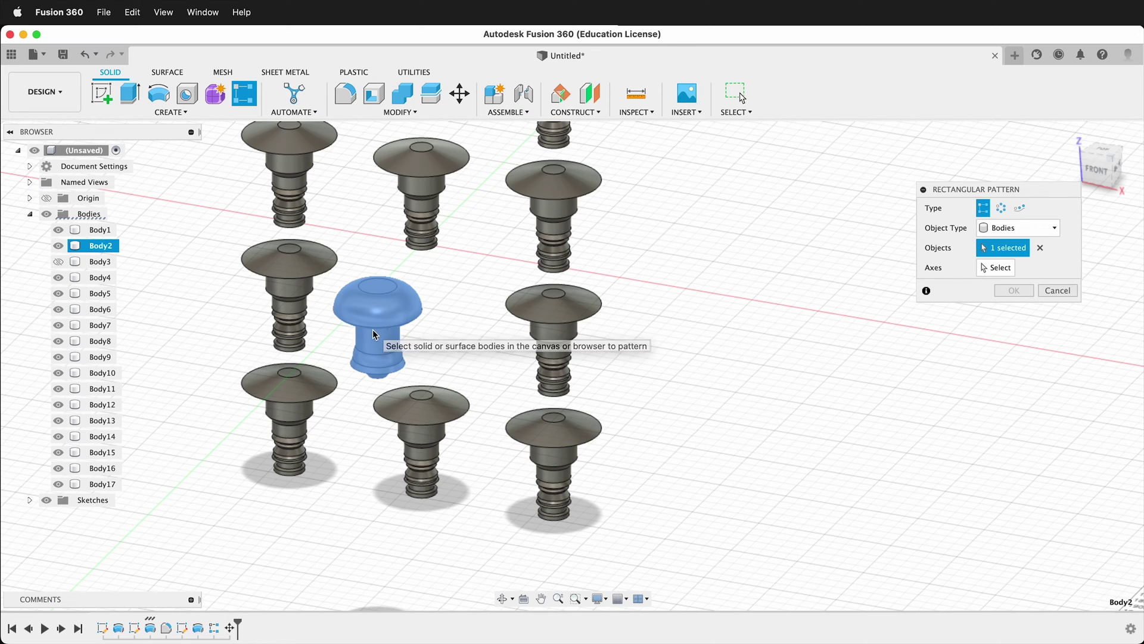
left_click(995, 267)
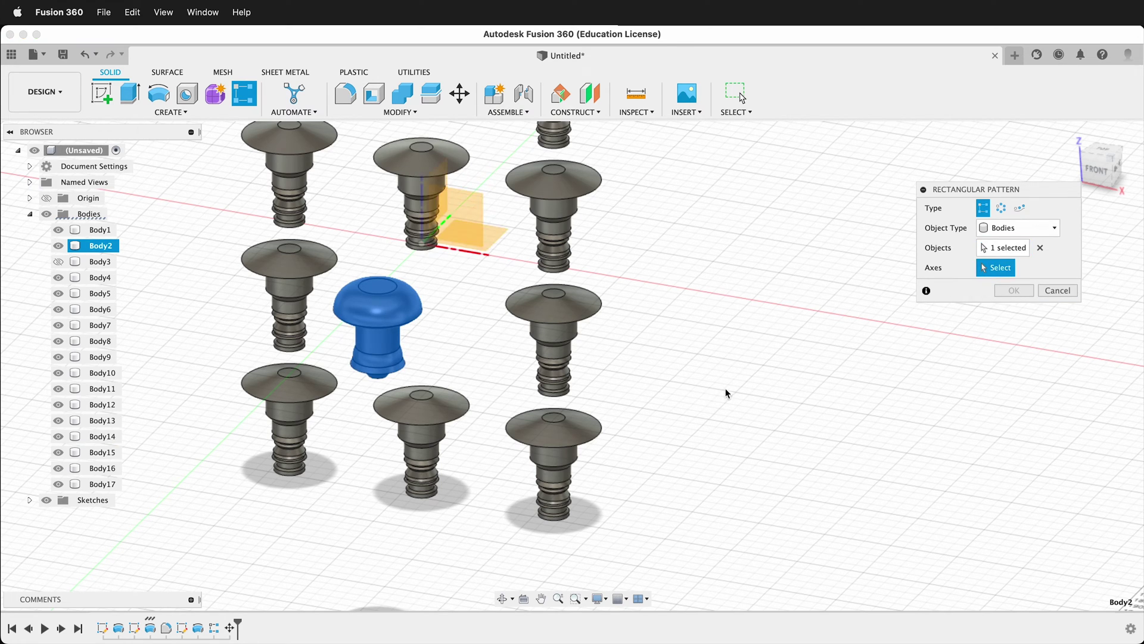
scroll(724, 391, "down", 1)
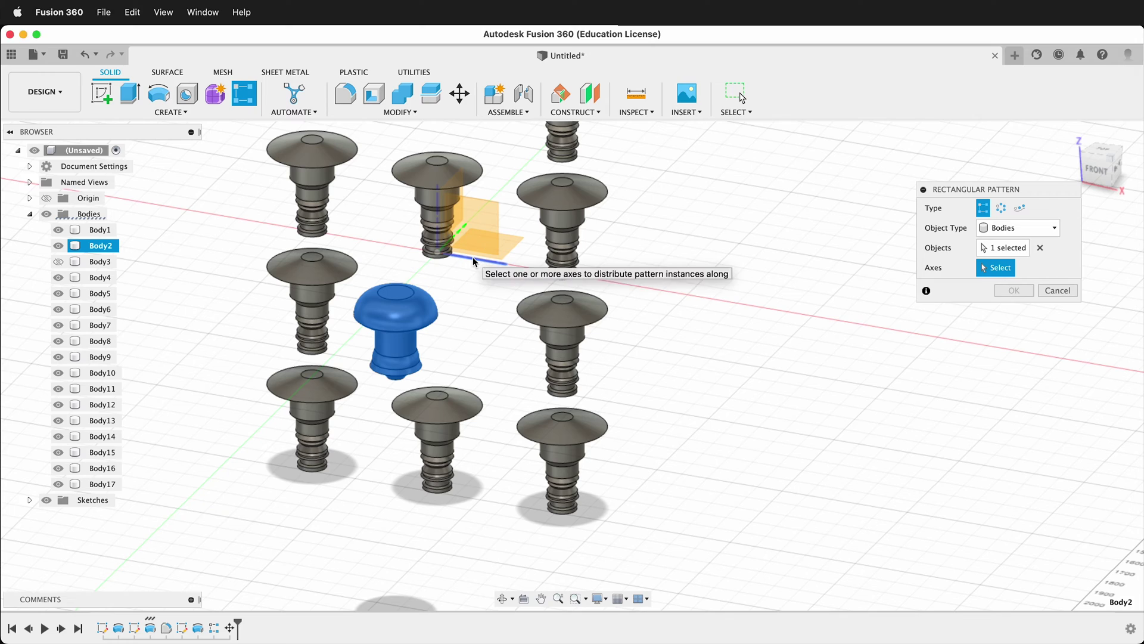
left_click(473, 257)
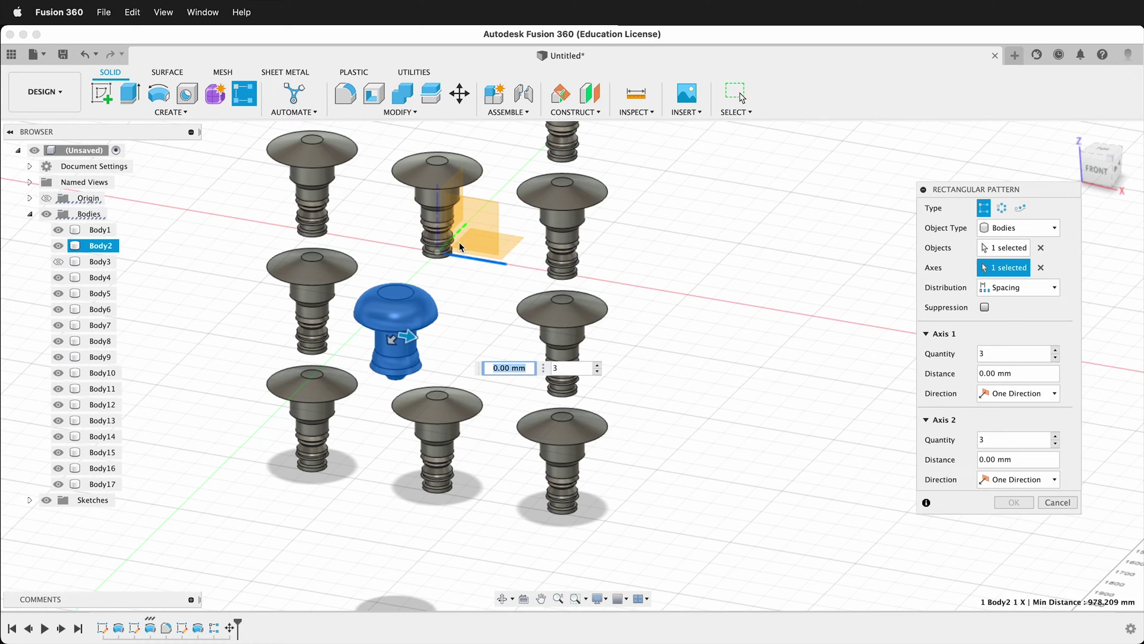
key("Tab")
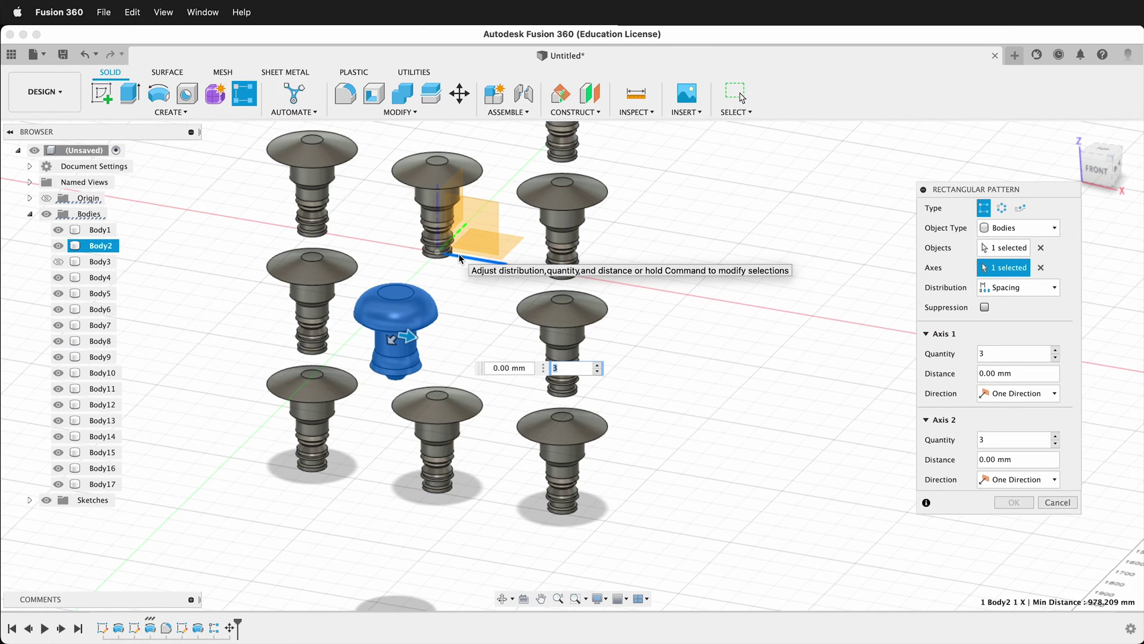
Step: Space rows 900 mm apart, raise the first-axis quantity to 7, and enter 309 as first-axis spacing
left_click_drag(418, 338, 583, 365)
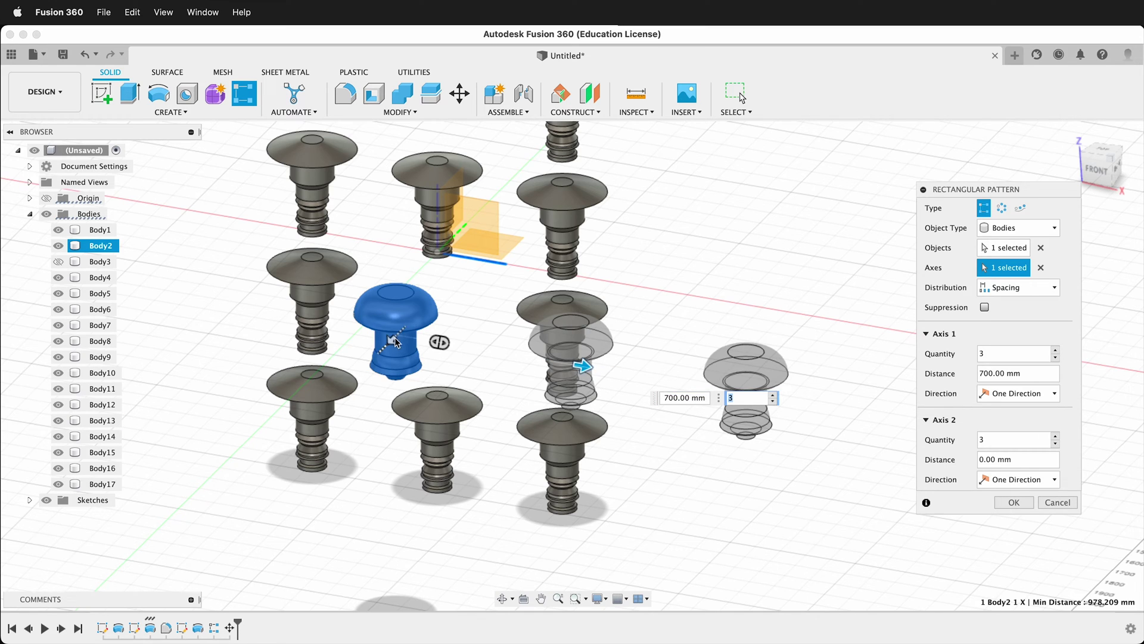
left_click_drag(396, 342, 291, 424)
scroll(710, 327, "up", 2)
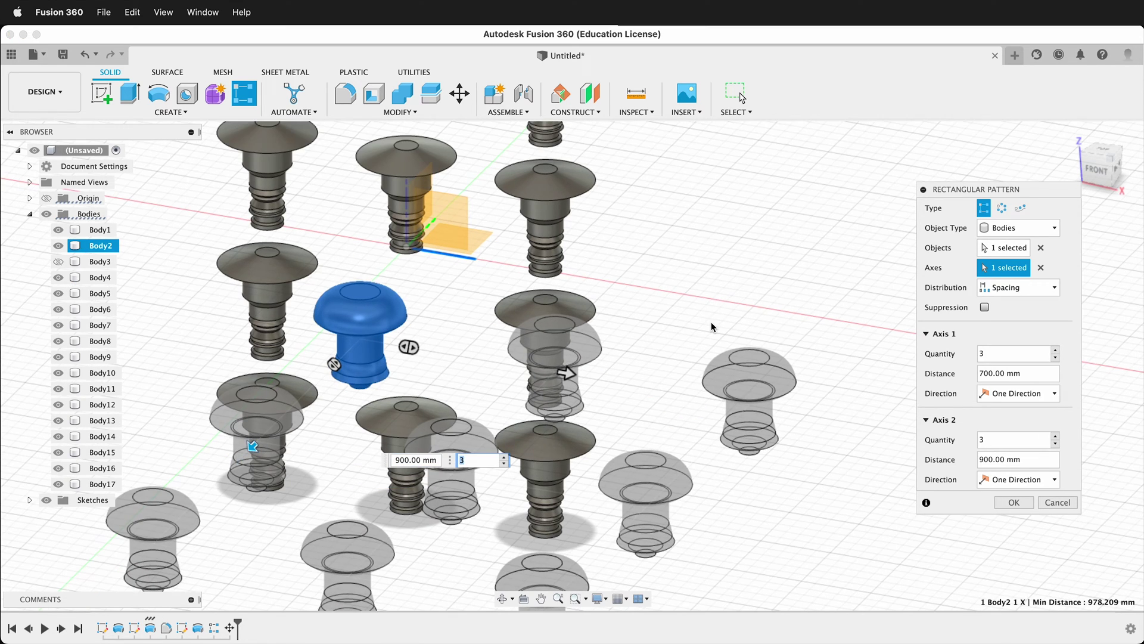
scroll(711, 326, "down", 2)
left_click(1055, 350)
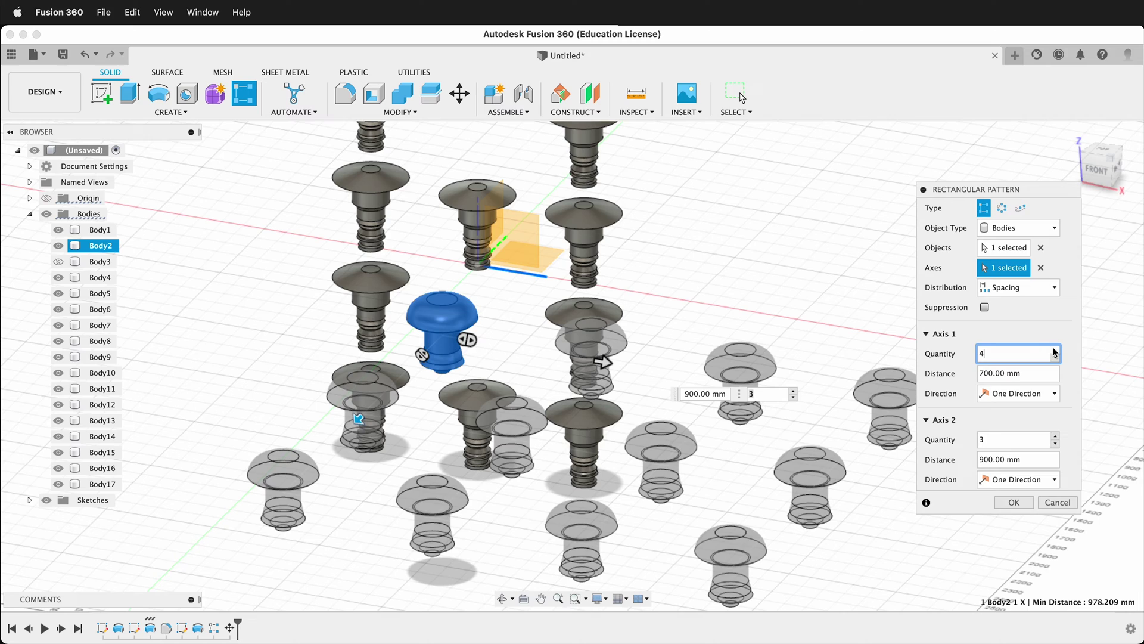
left_click(1055, 351)
left_click(1055, 351)
left_click(1055, 350)
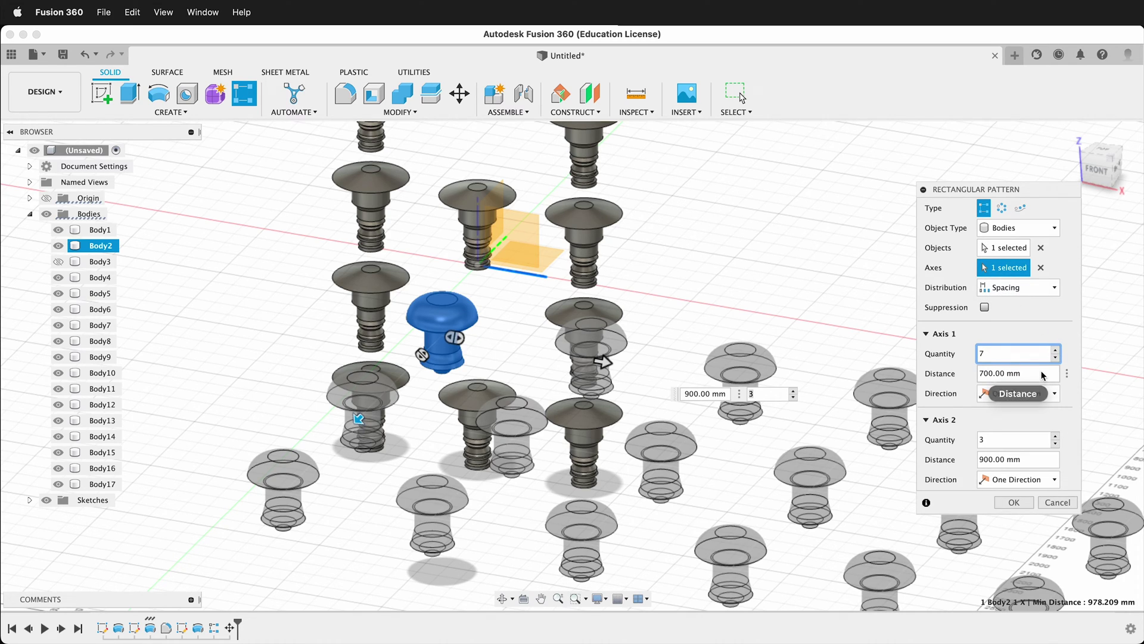
left_click_drag(1045, 373, 975, 375)
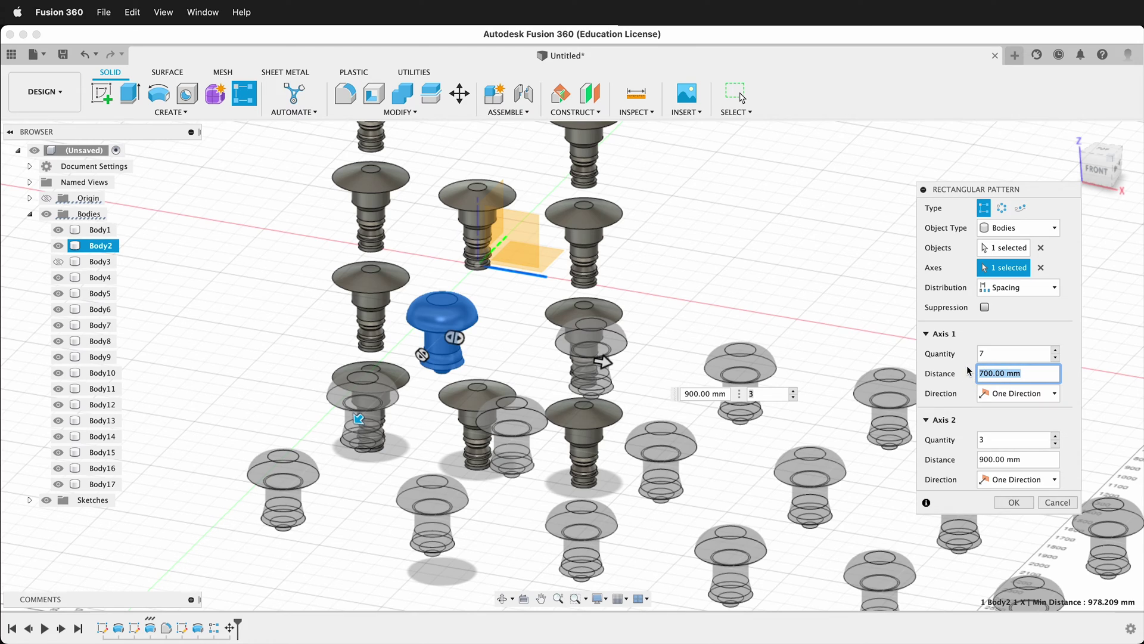
type("309")
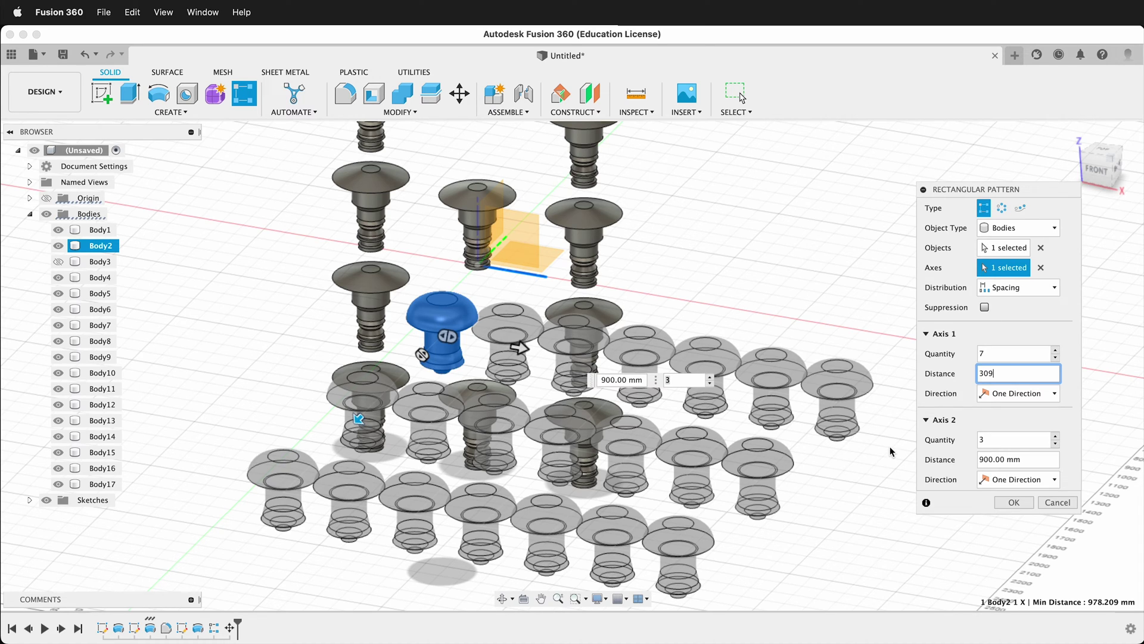
Step: Switch distribution to Extent and widen the first-axis extent to 2200 mm
left_click(1020, 287)
left_click(1019, 306)
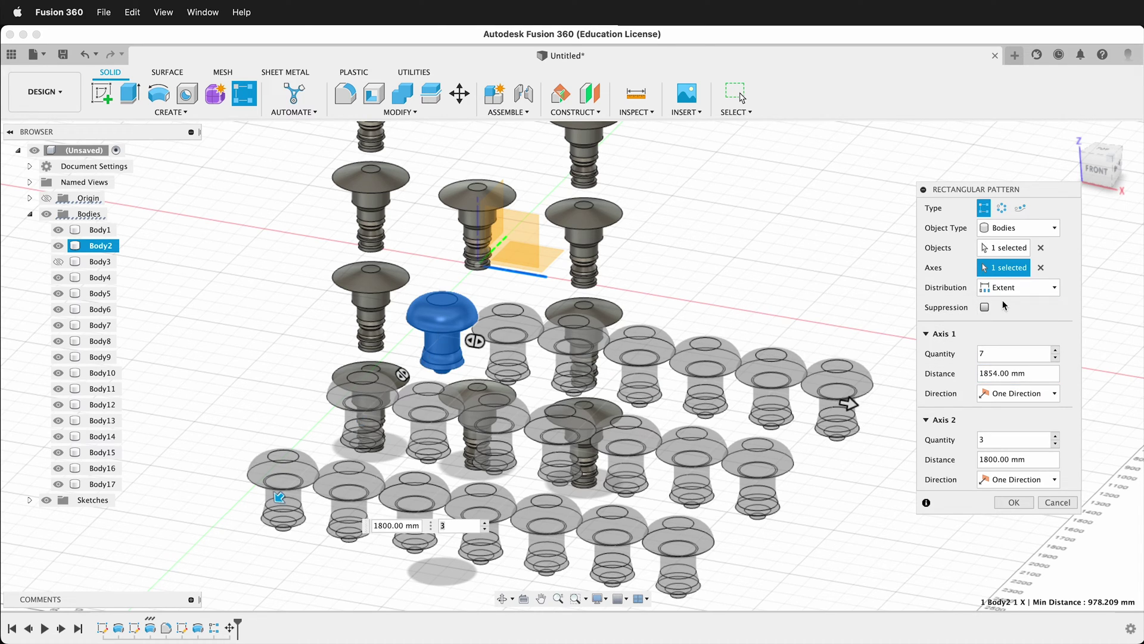
left_click_drag(868, 403, 832, 407)
scroll(677, 485, "up", 3)
scroll(675, 484, "down", 4)
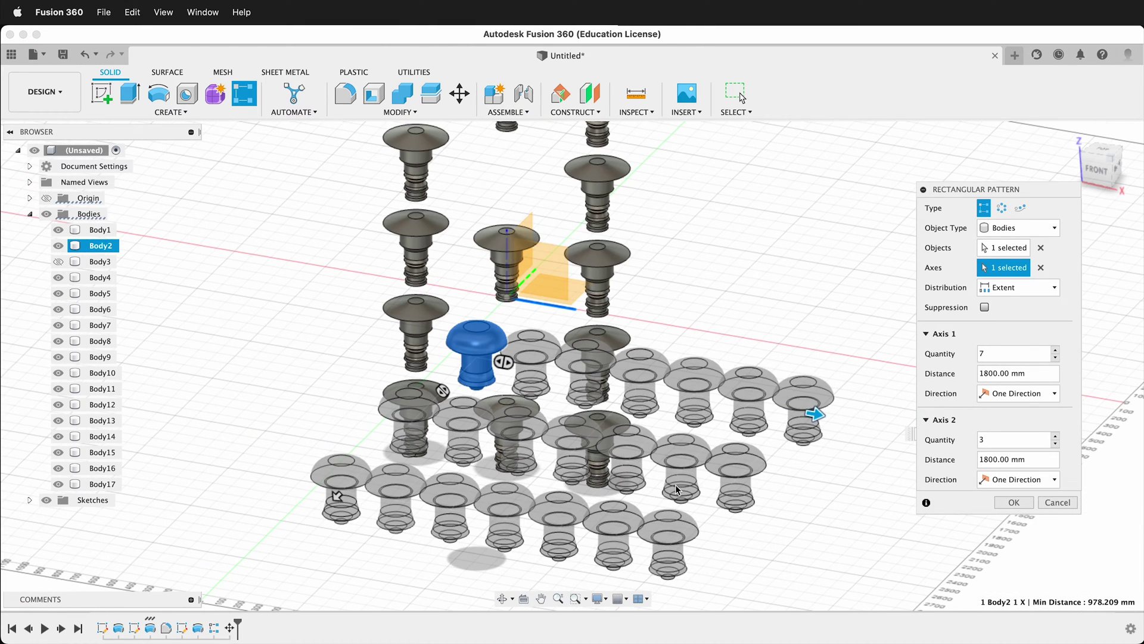
left_click_drag(837, 427, 885, 453)
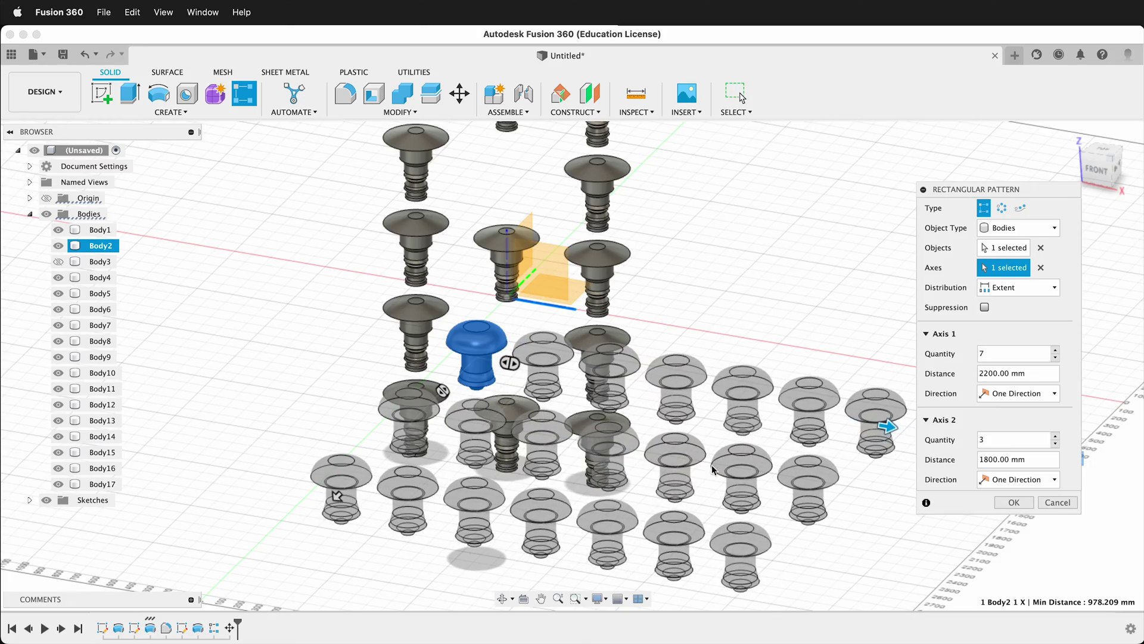
middle_click_drag(659, 494, 551, 495, "shift")
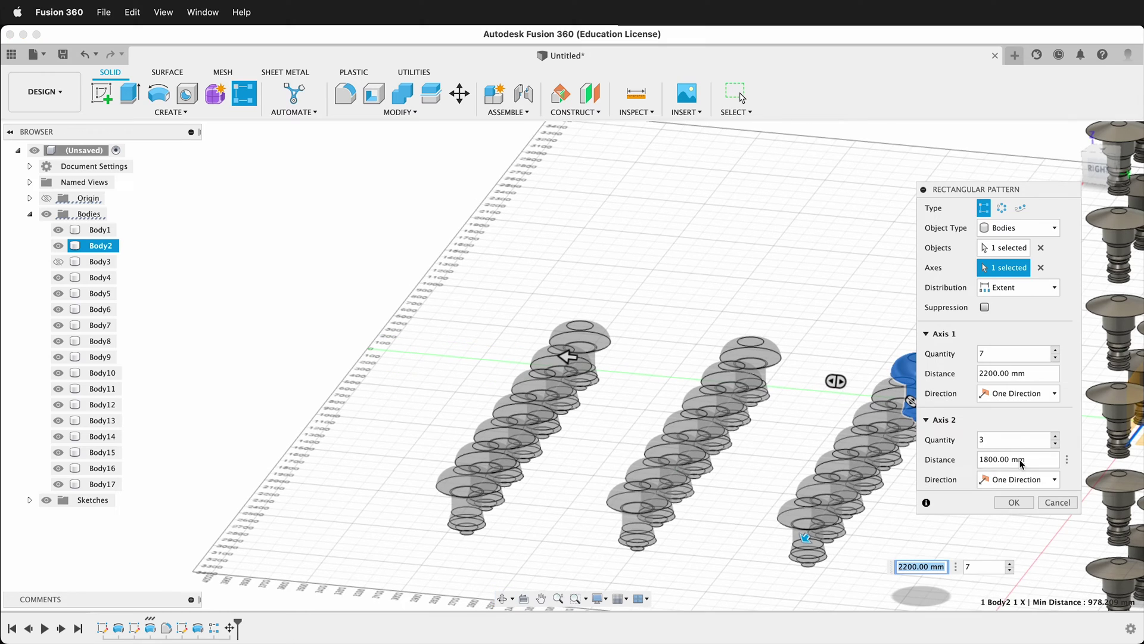
Step: Increase the second-axis count to 11 copies spread over 4000 mm
left_click(1056, 435)
left_click(1055, 436)
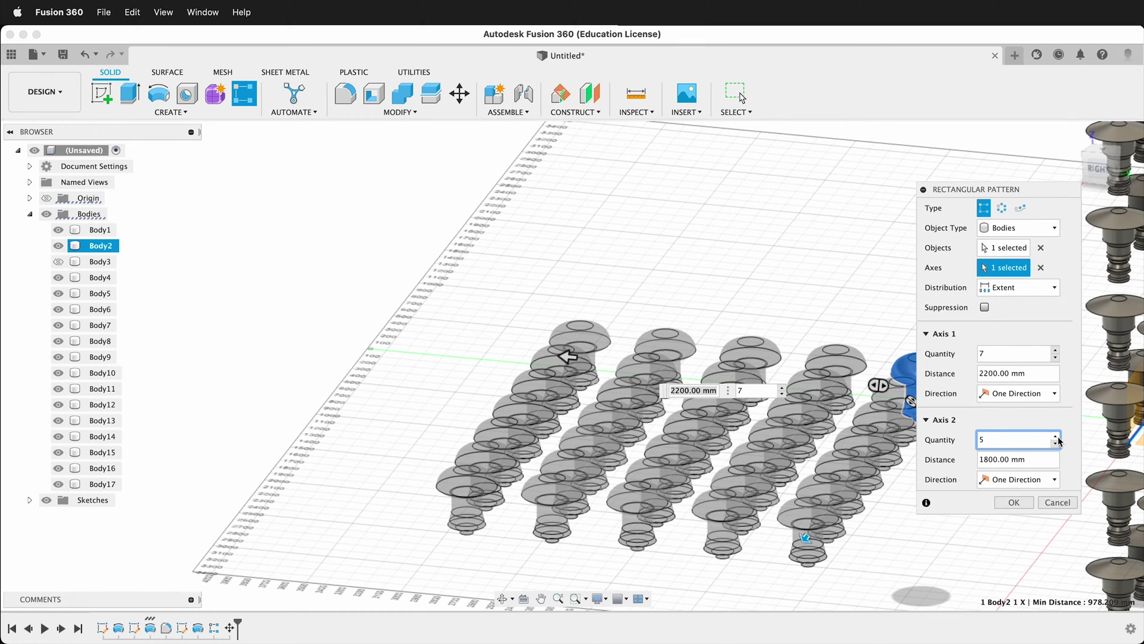
left_click(1056, 436)
left_click(1055, 435)
left_click(1056, 436)
left_click(1055, 436)
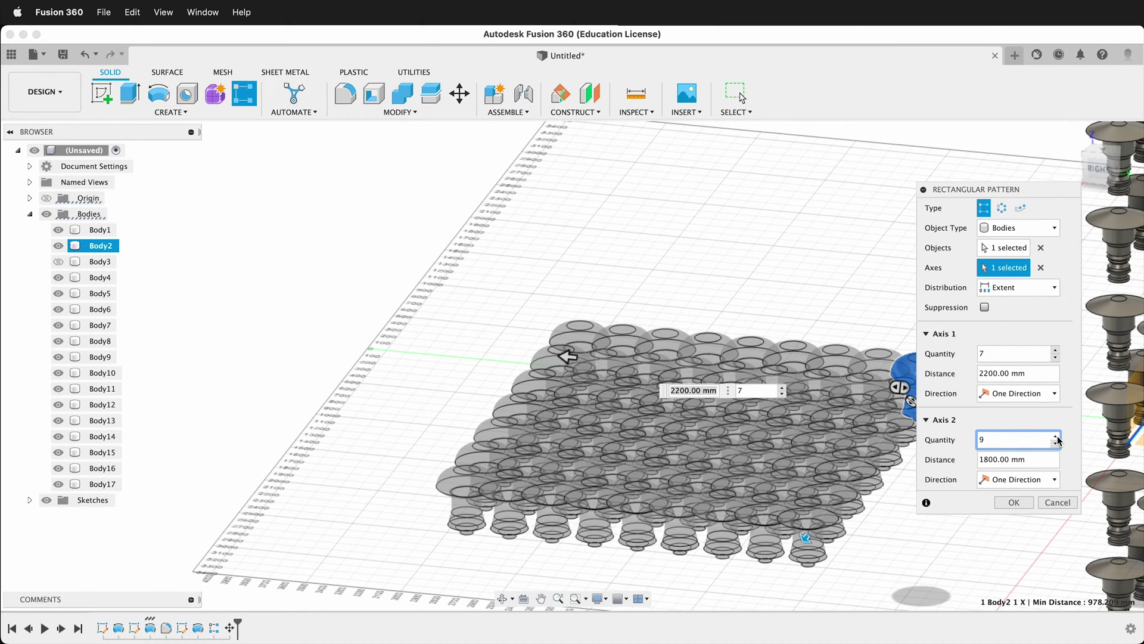
left_click(1055, 435)
left_click(1056, 436)
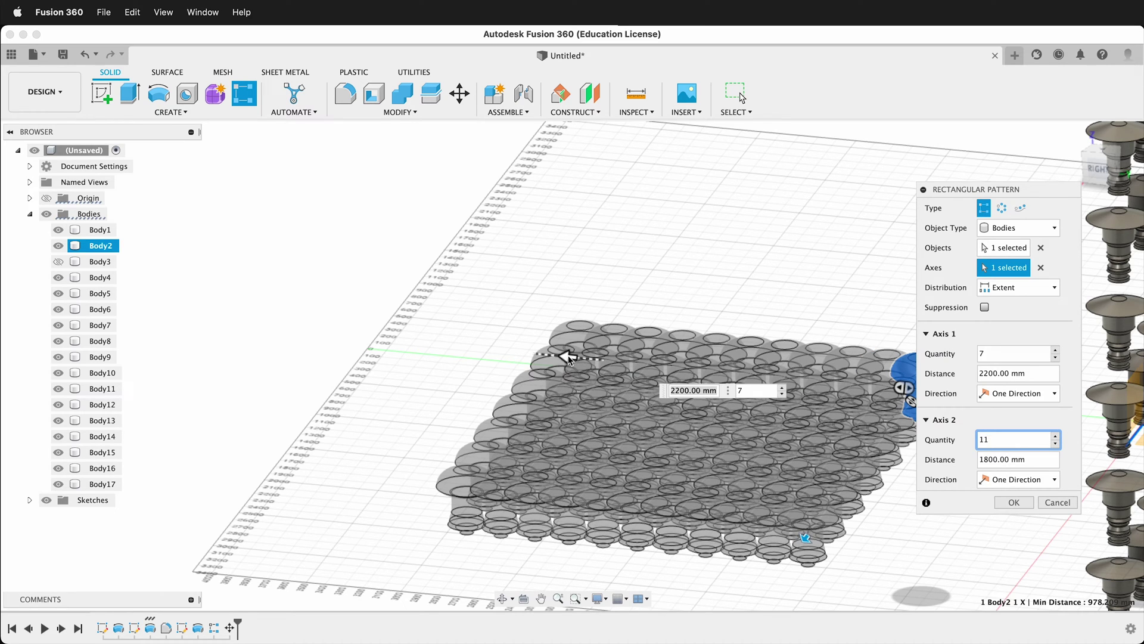
left_click_drag(569, 357, 143, 321)
middle_click_drag(639, 526, 579, 454, "shift")
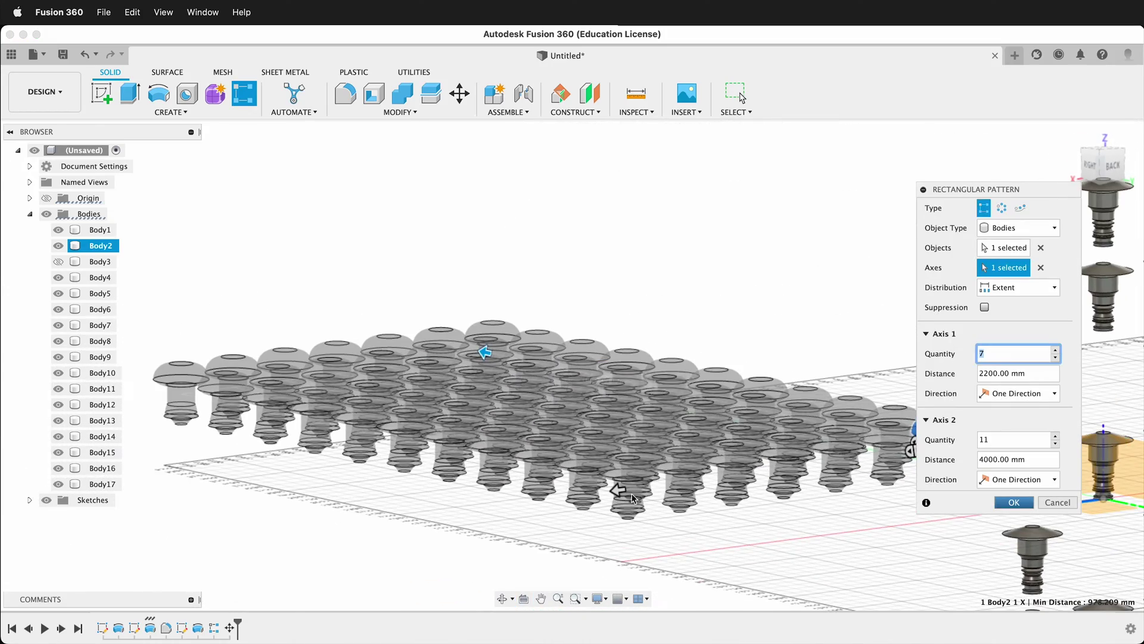
Step: Commit the 7 × 11 Body2 pattern and zoom out to view the mushroom peg grid
left_click(1014, 502)
scroll(477, 480, "down", 2)
scroll(489, 484, "up", 6)
middle_click_drag(490, 484, 808, 414, "shift")
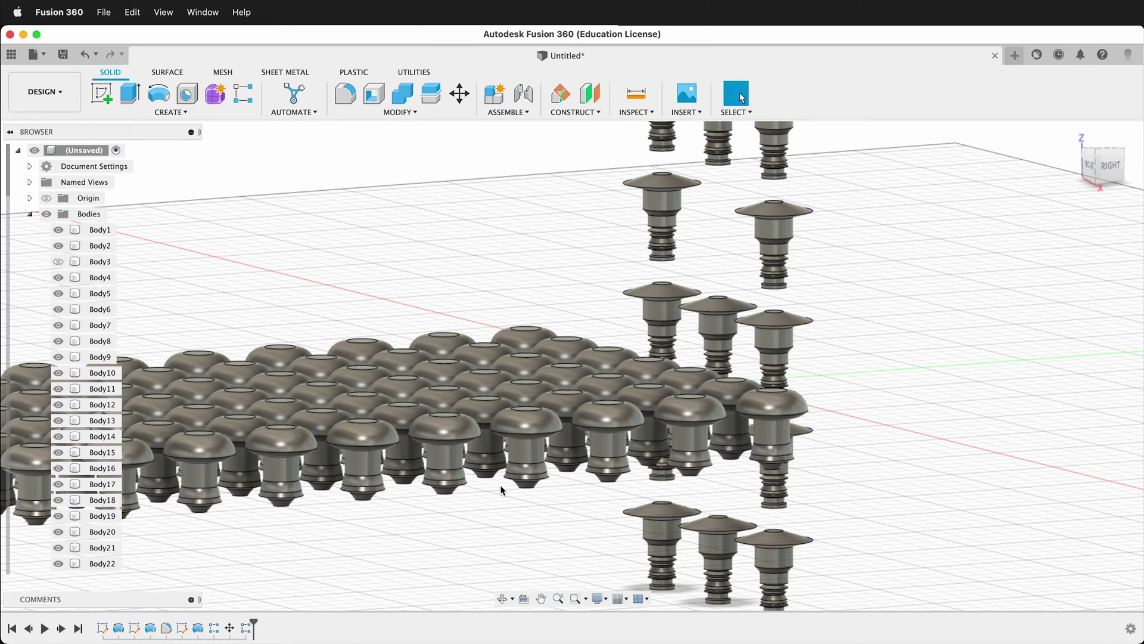
scroll(527, 250, "down", 5)
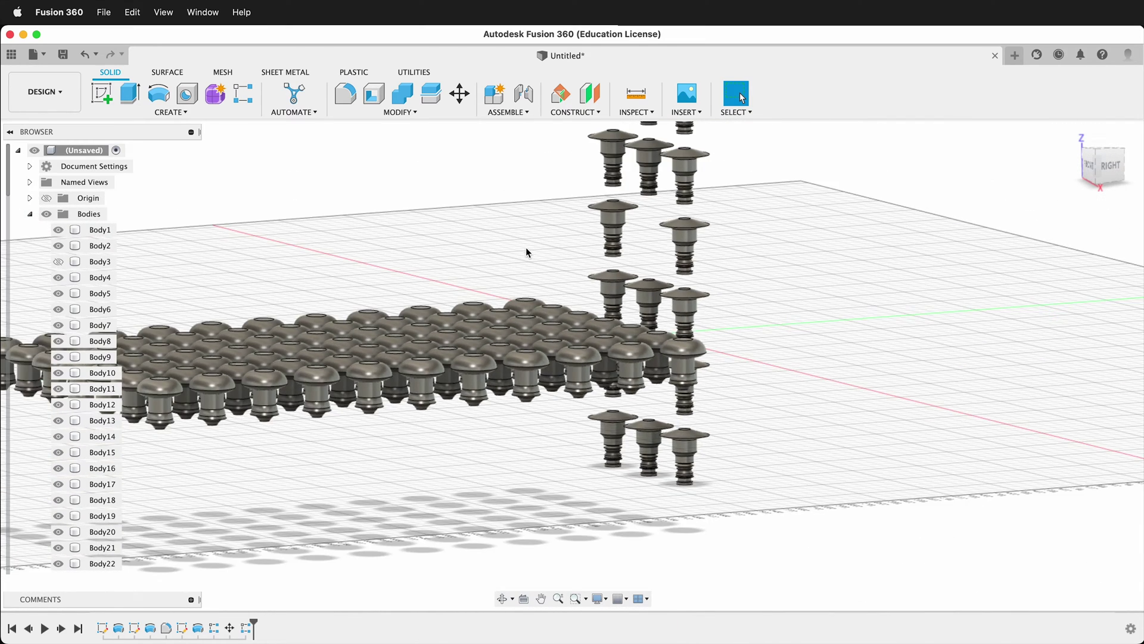
scroll(526, 250, "down", 3)
Step: Create a 3057 × 3861 mm box, 2100 mm tall, on the ground plane beside the bolt grid
left_click(169, 111)
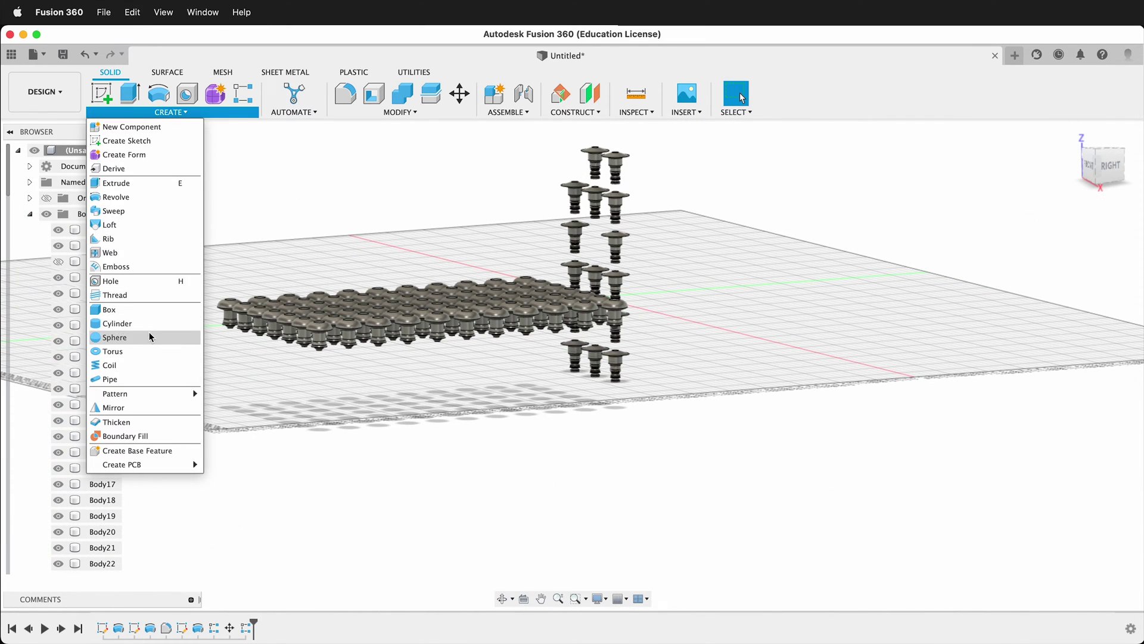
left_click(143, 309)
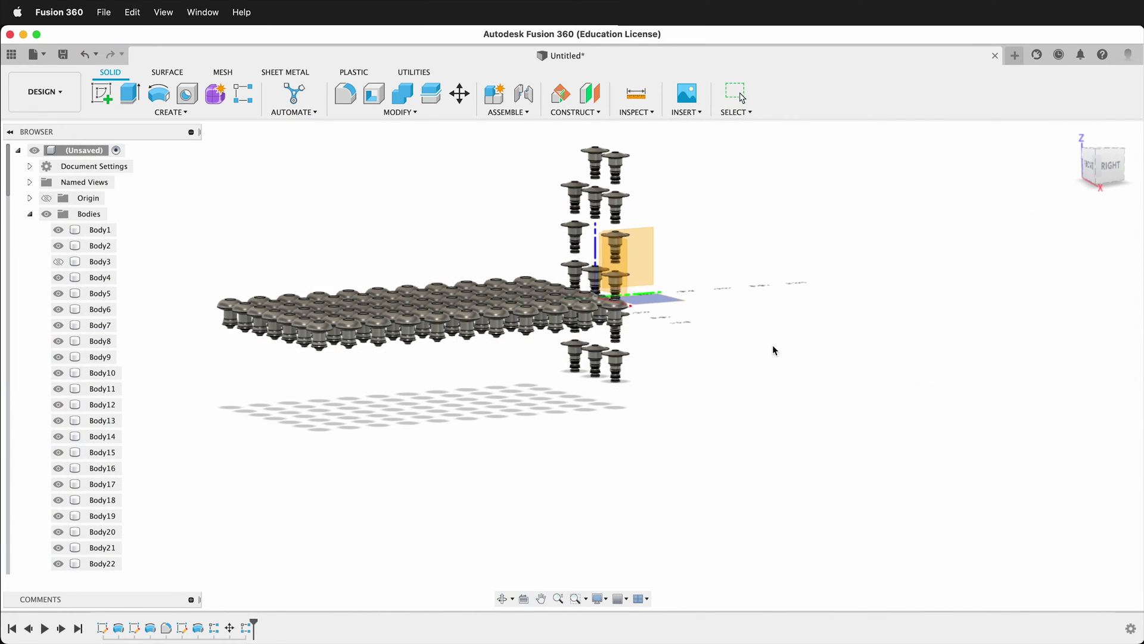
left_click(644, 302)
left_click(844, 346)
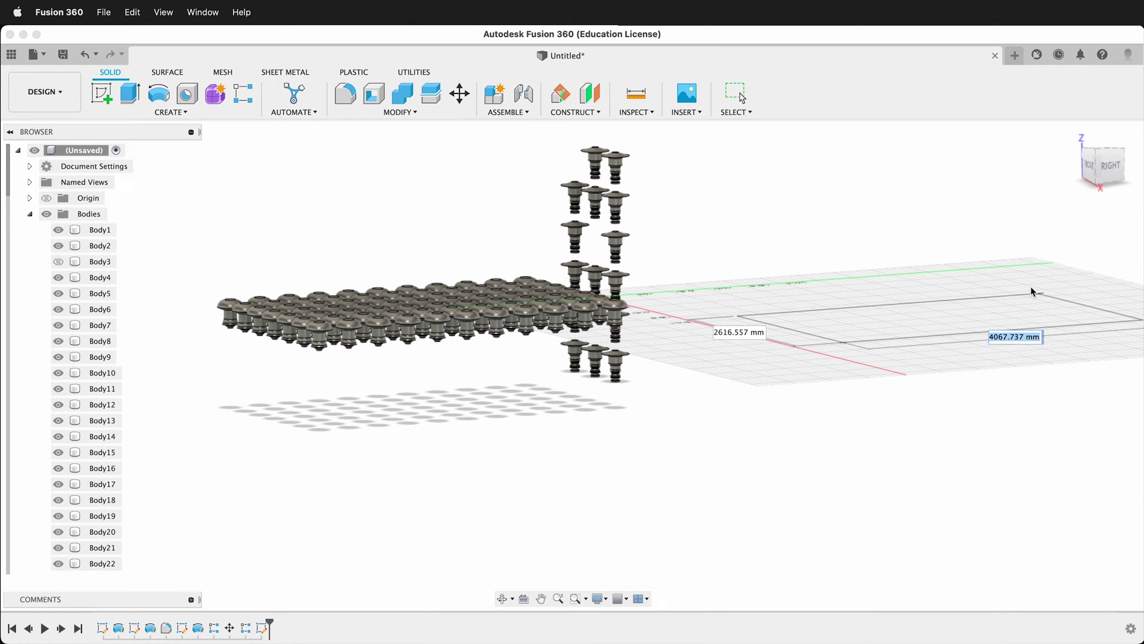
left_click(991, 296)
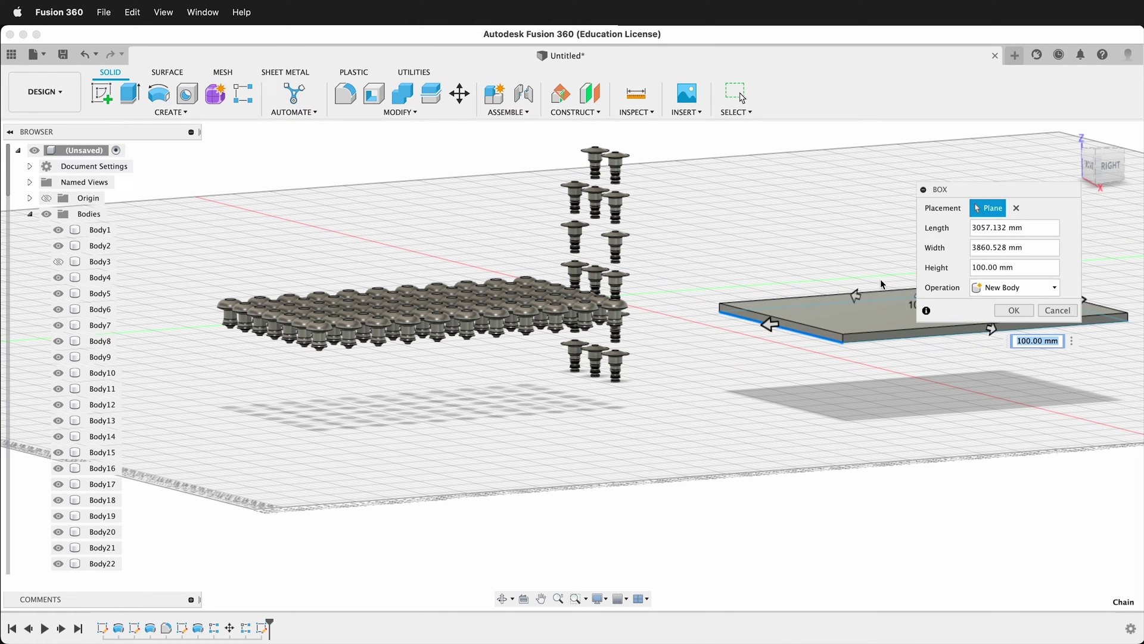
left_click_drag(964, 186, 689, 370)
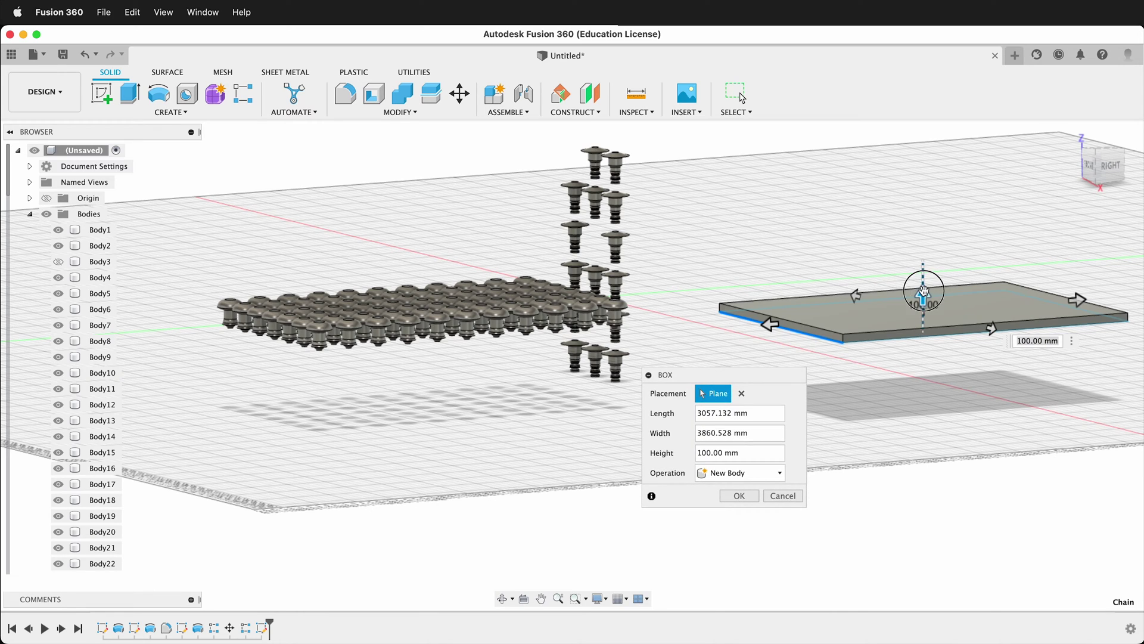
left_click_drag(923, 291, 909, 75)
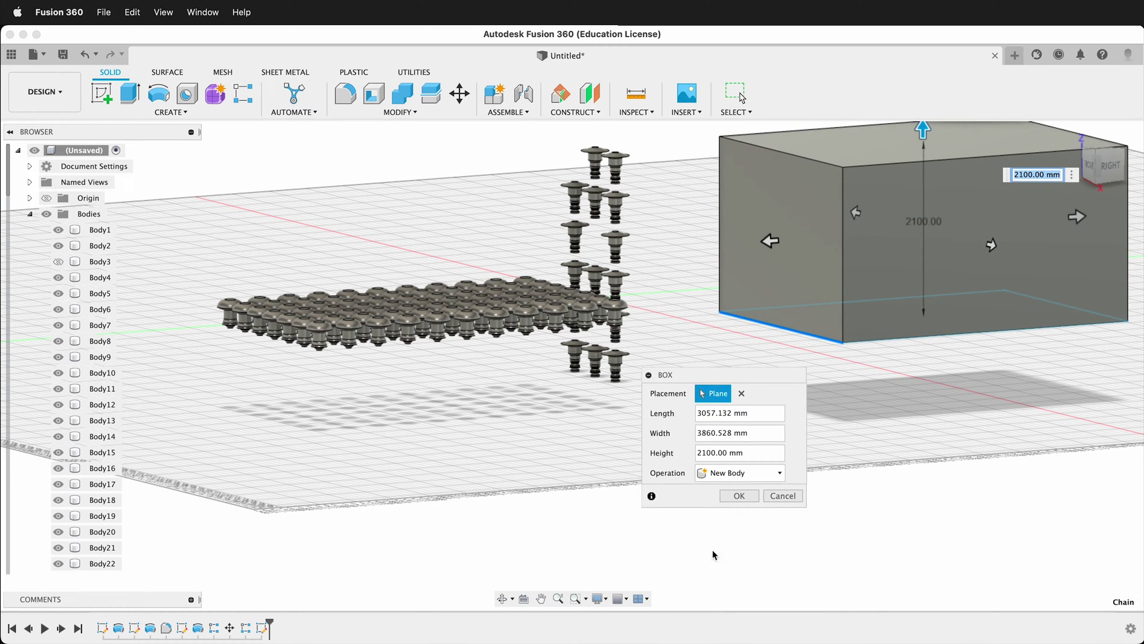
left_click(739, 495)
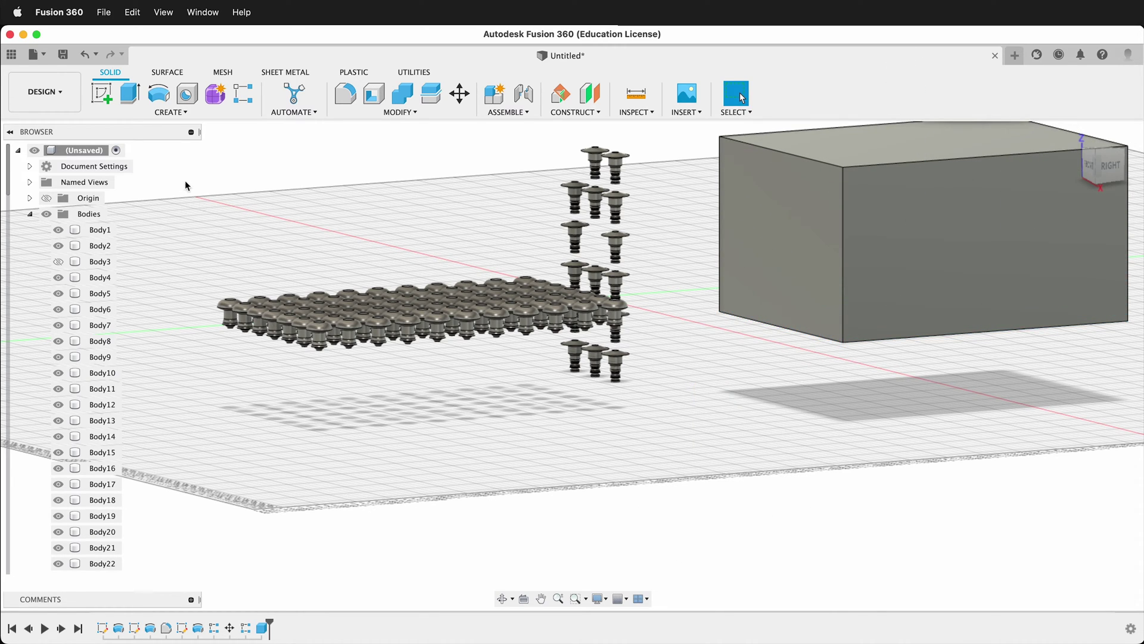
Step: Drill a 400 mm diameter, 1400 mm deep hole into the box's side face
left_click(187, 94)
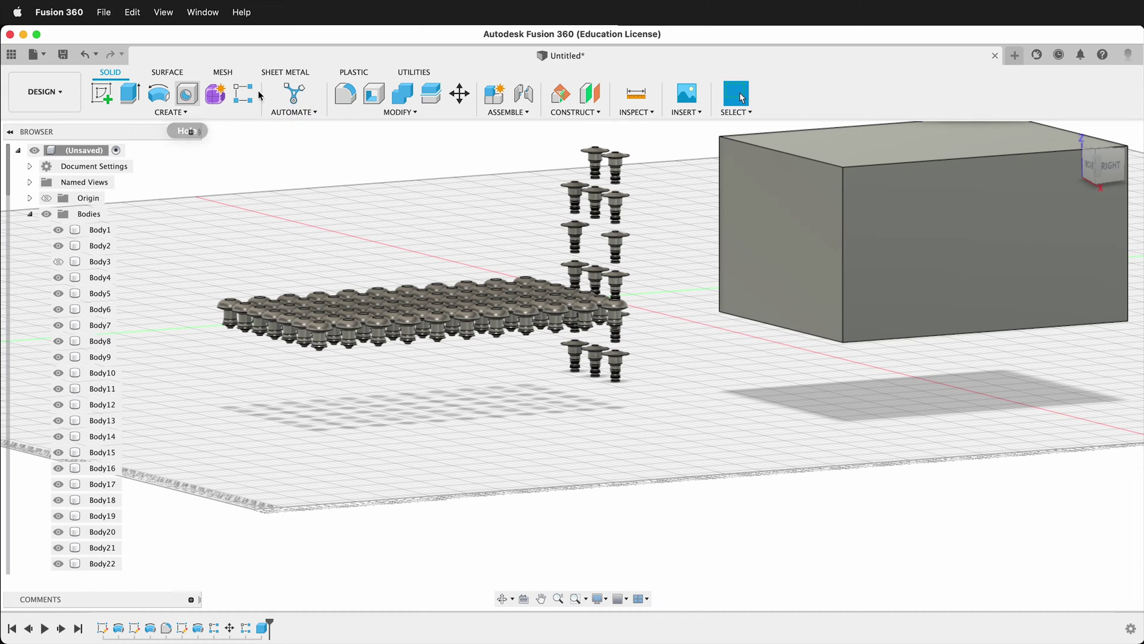
left_click(879, 319)
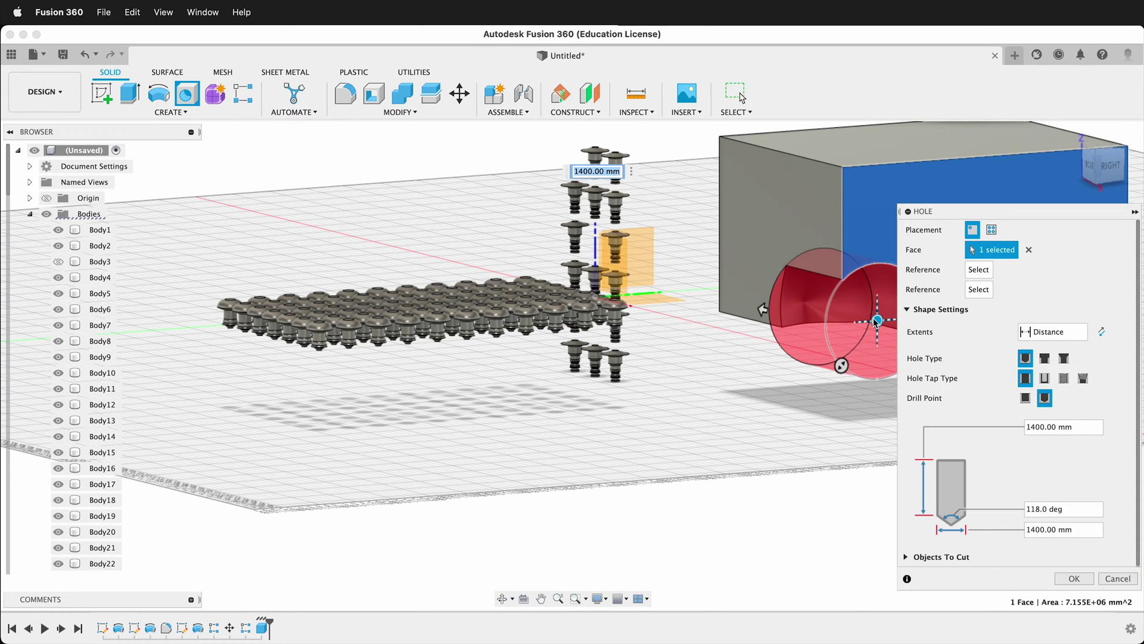
left_click_drag(876, 320, 906, 260)
left_click_drag(1033, 209, 617, 273)
mouse_move(870, 304)
left_mouse_down()
mouse_move(903, 279)
mouse_move(871, 283)
mouse_move(876, 298)
left_mouse_up()
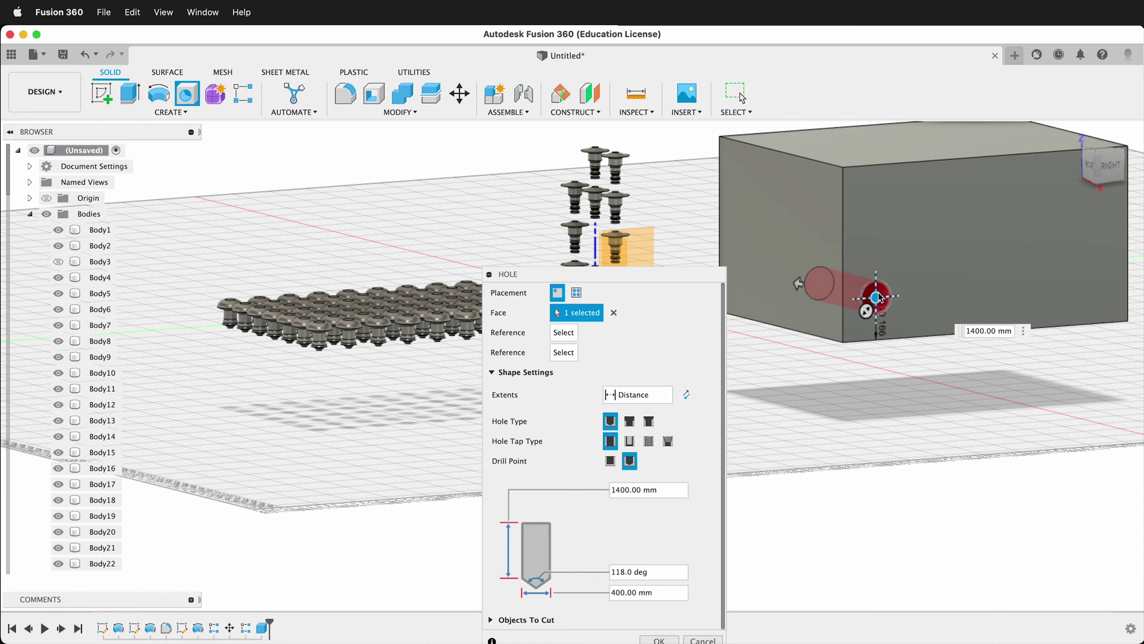
left_click(659, 640)
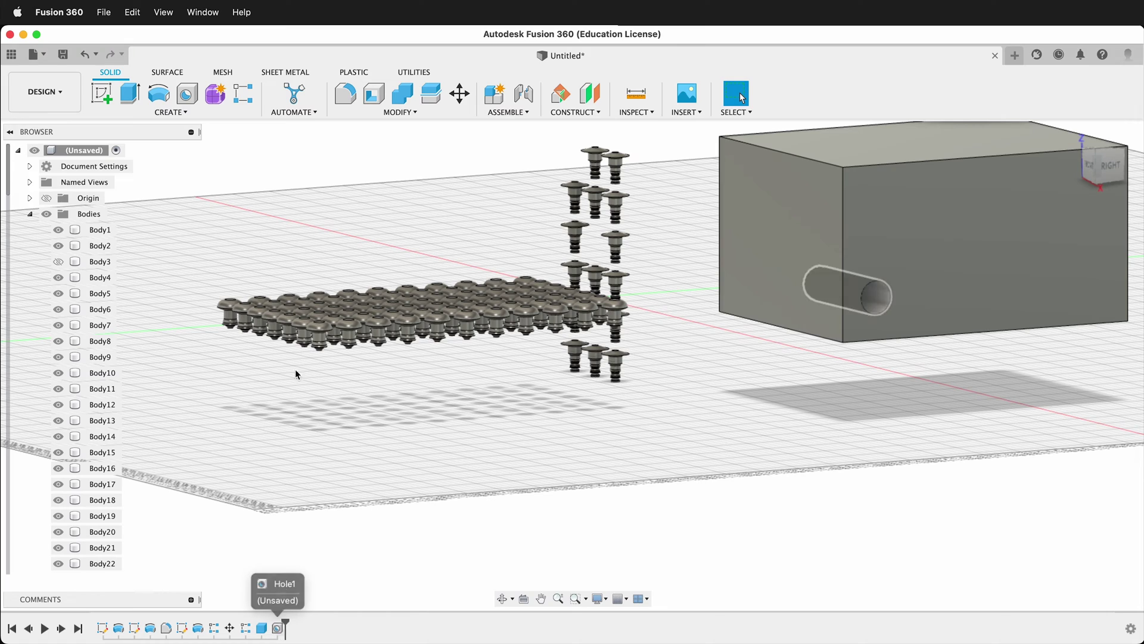
Step: Pattern the Hole1 feature 3 × 3 along the box's bottom front edge, spaced 3100 by 1000 mm
left_click(247, 102)
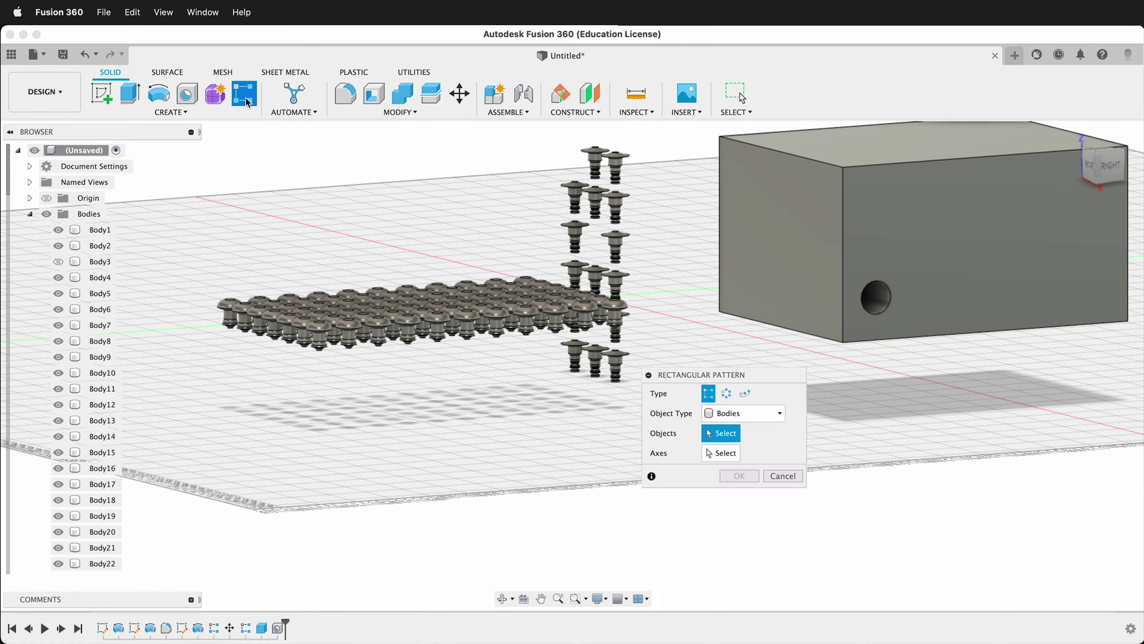
left_click(711, 420)
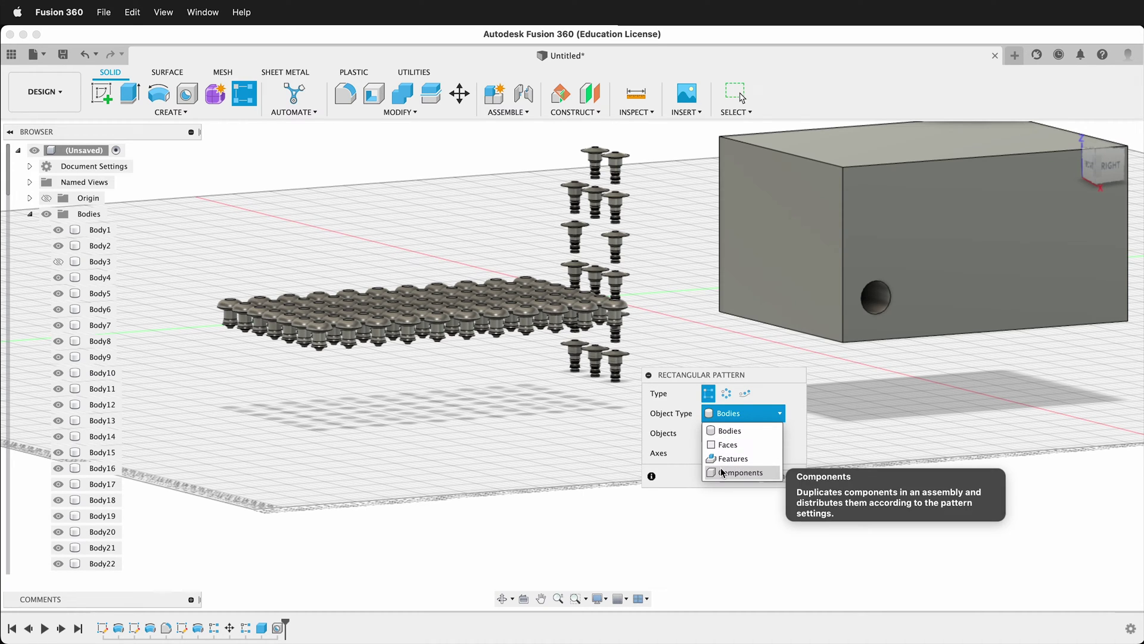
left_click(751, 458)
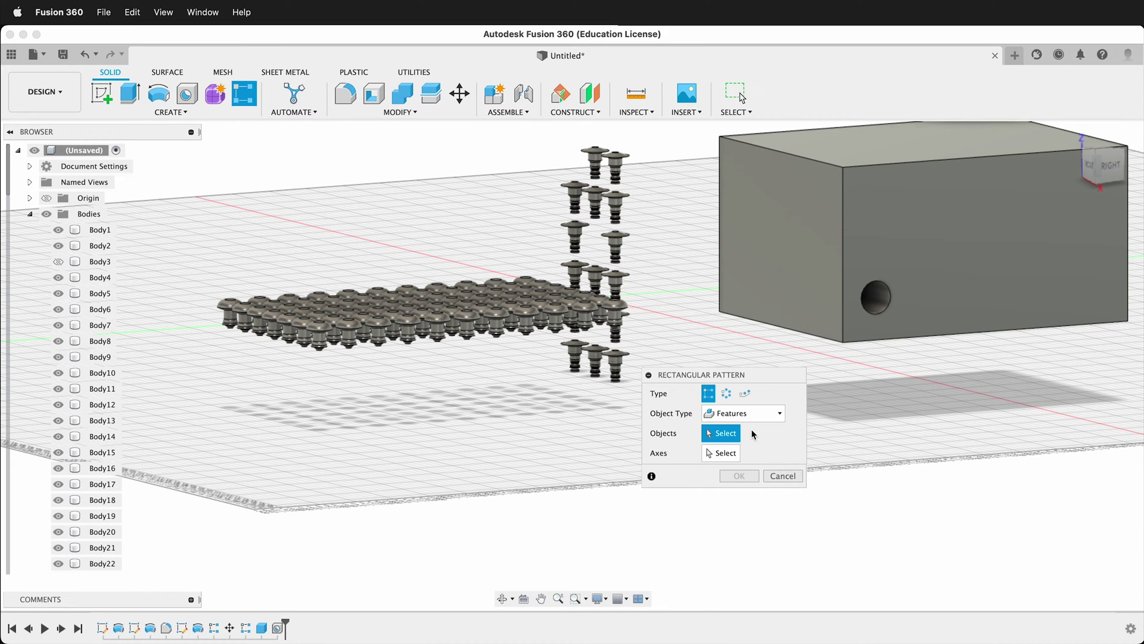
left_click(279, 631)
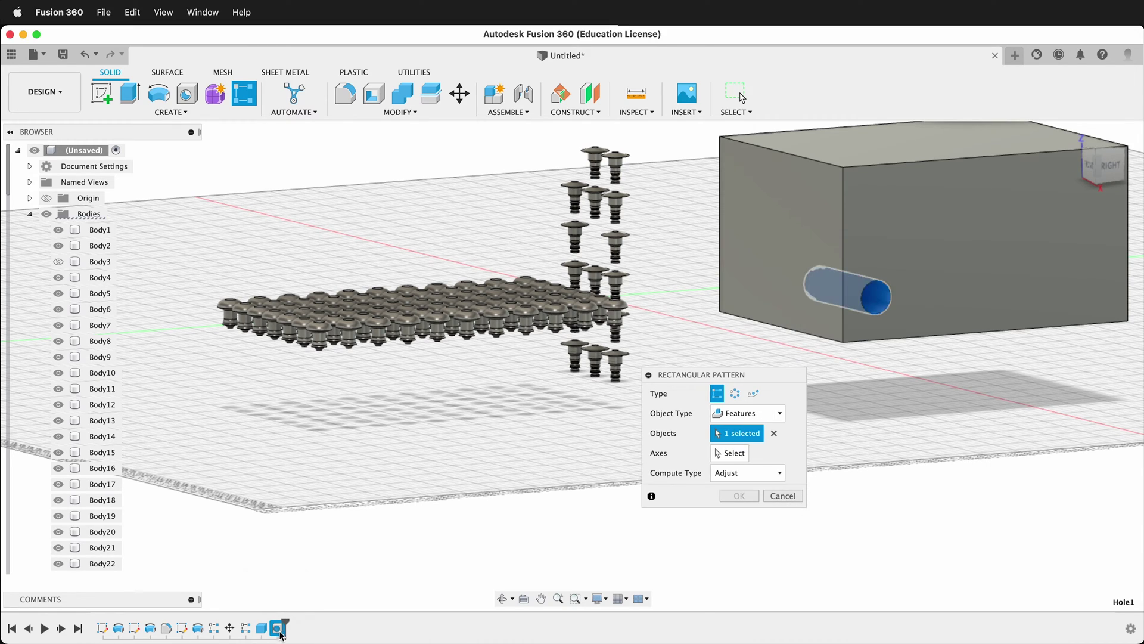
left_click(728, 455)
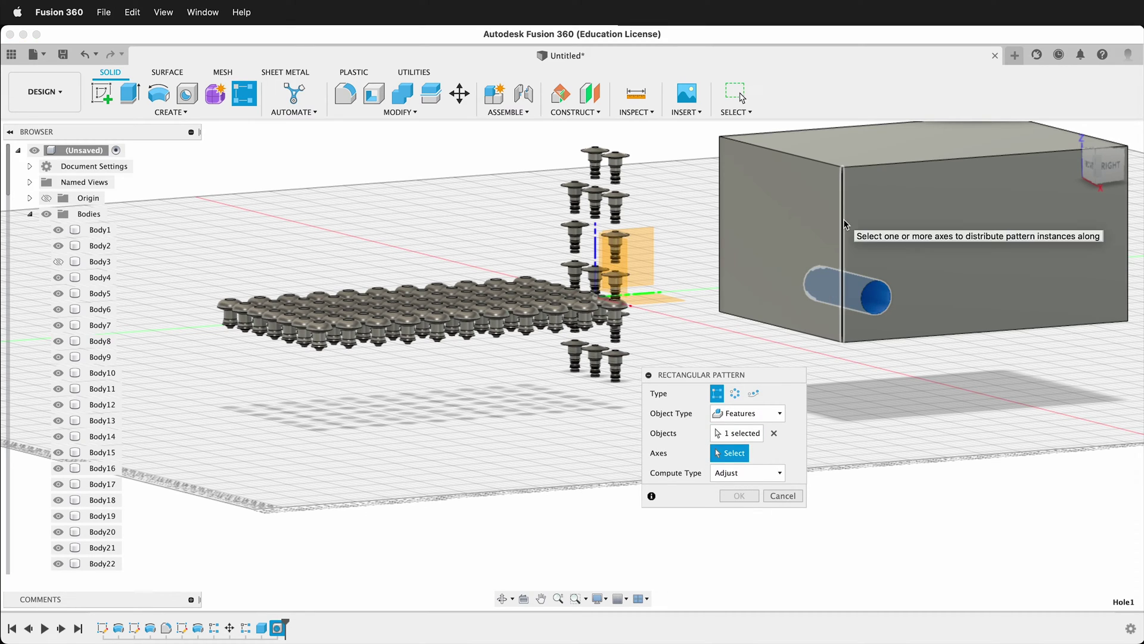
left_click(899, 338)
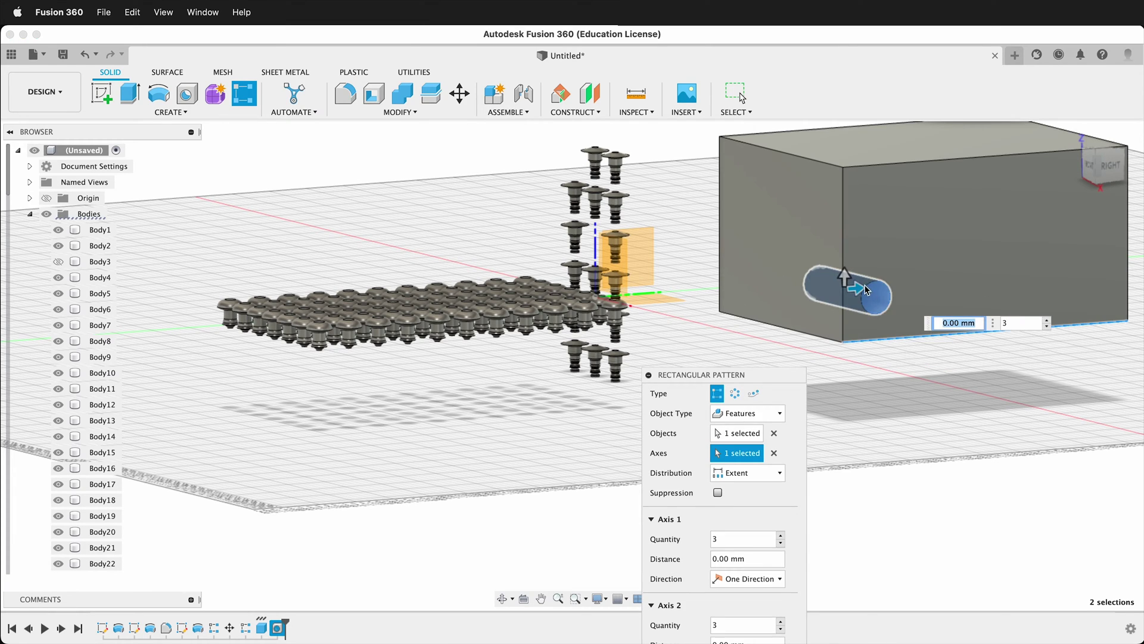
left_click_drag(856, 288, 1095, 273)
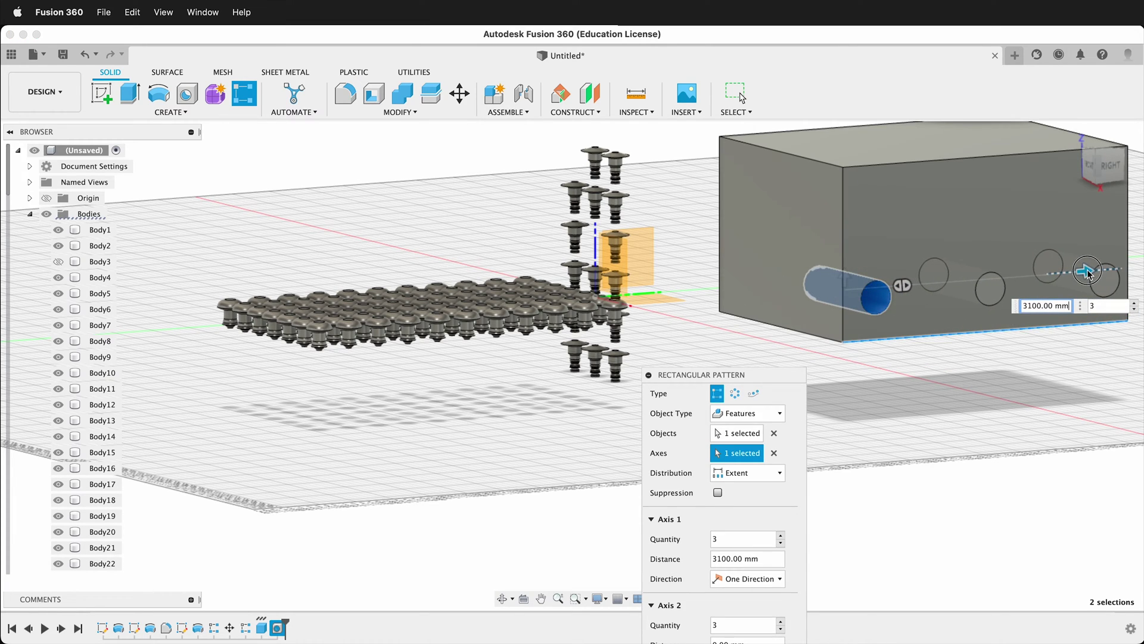
left_click_drag(843, 238, 845, 192)
key("Tab")
left_click_drag(754, 384, 636, 253)
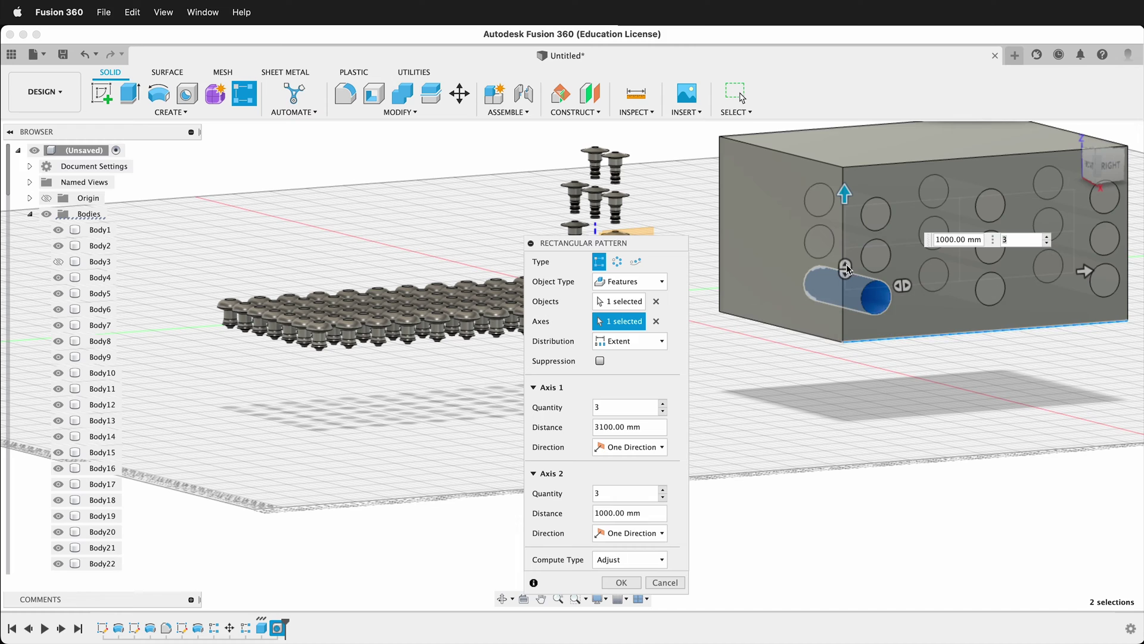
left_click(619, 582)
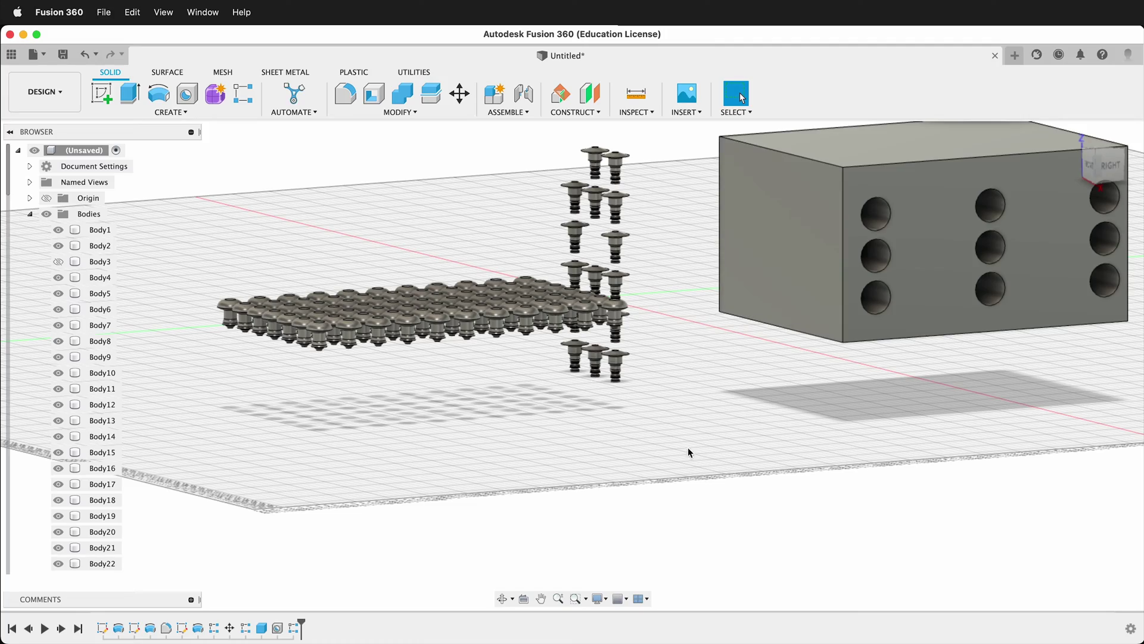
Step: Create a second 4869 × 3537 mm box, 2500 mm tall, on the ground plane beyond the bolts
middle_click_drag(244, 216, 467, 288, "shift")
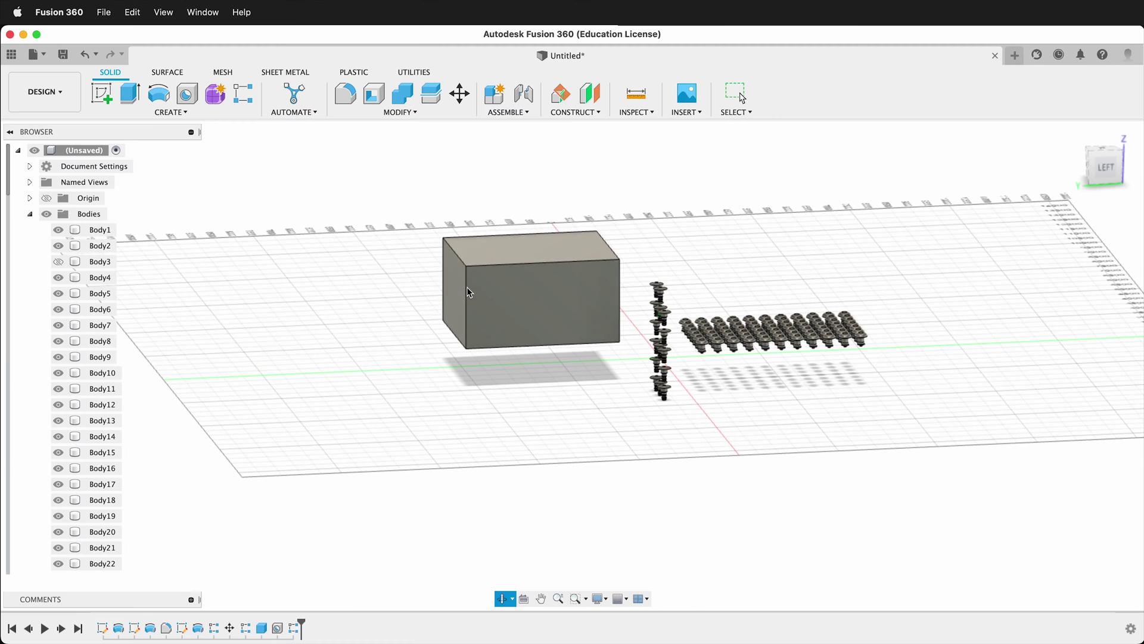
left_click(160, 112)
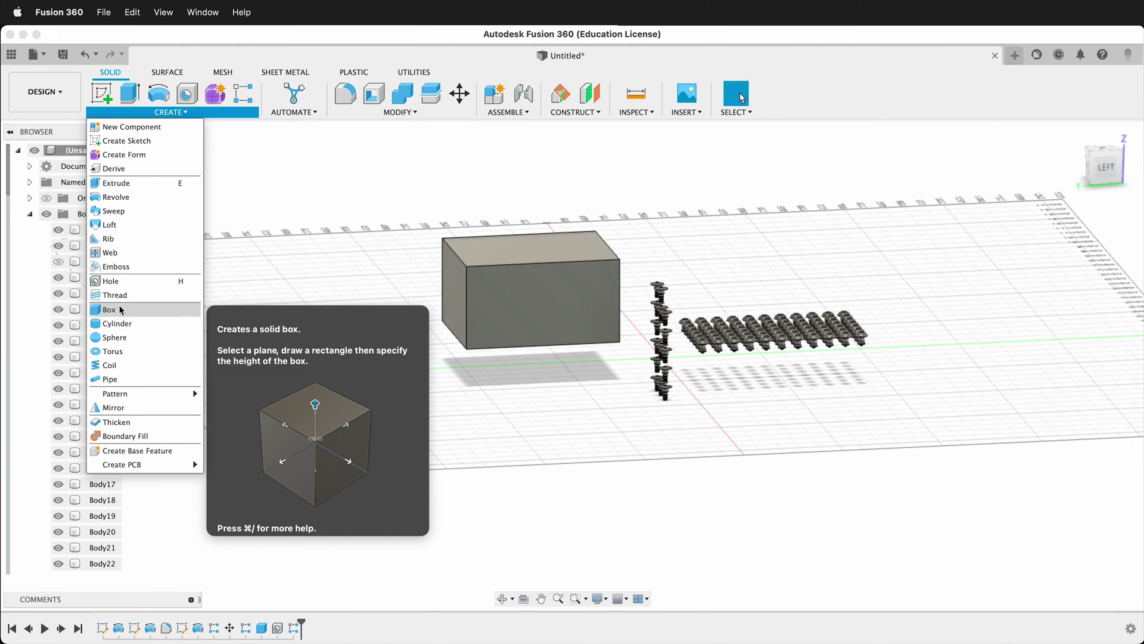
left_click(113, 309)
left_click(580, 365)
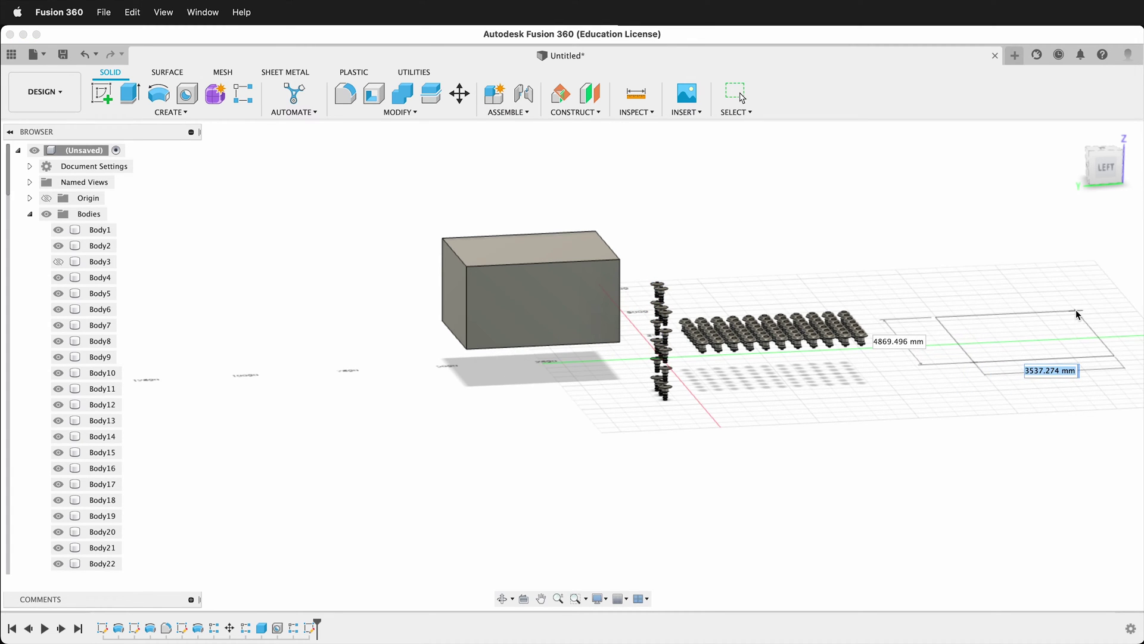
left_click(1075, 309)
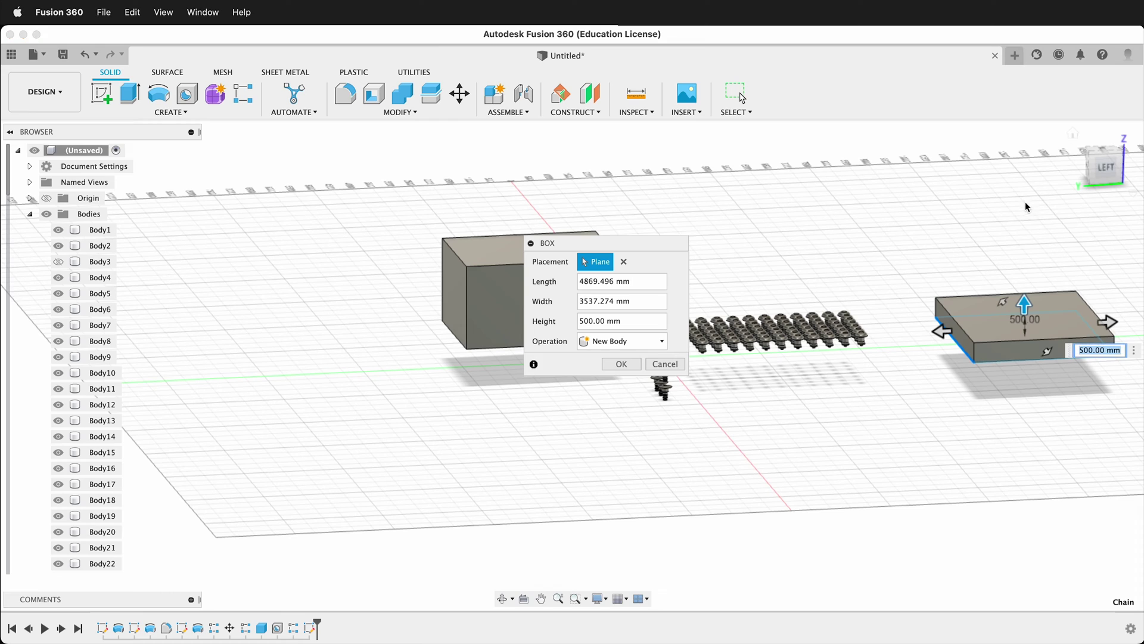
left_click_drag(1024, 305, 1032, 254)
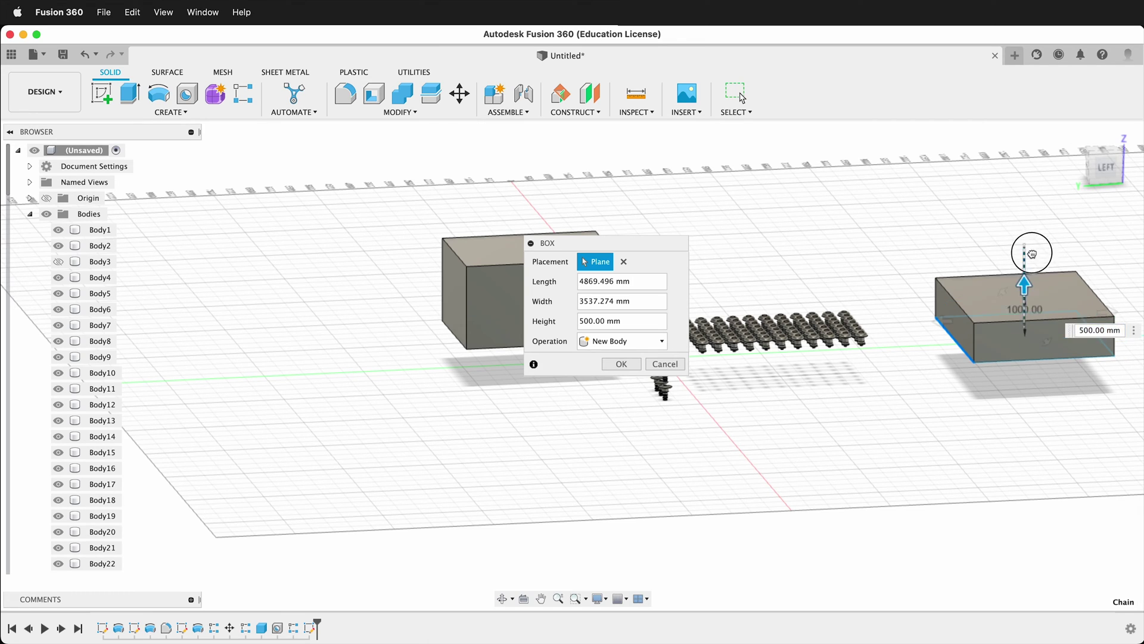
left_click(621, 365)
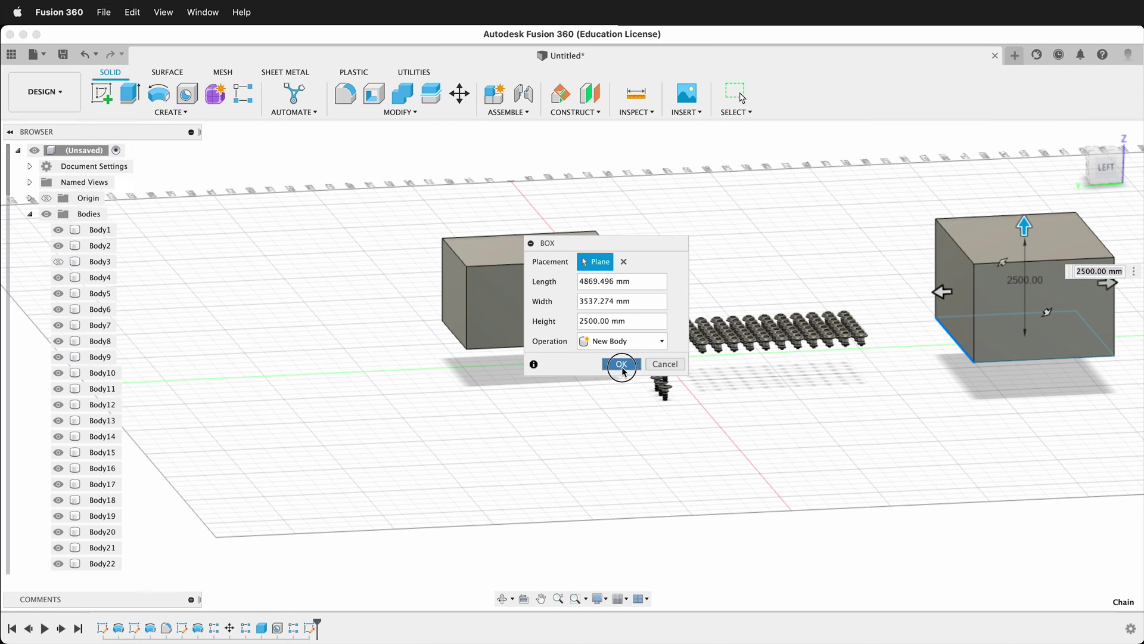
Step: Start a sketch on the second box's side face and project the face outline into it
left_click(102, 94)
left_click(1020, 314)
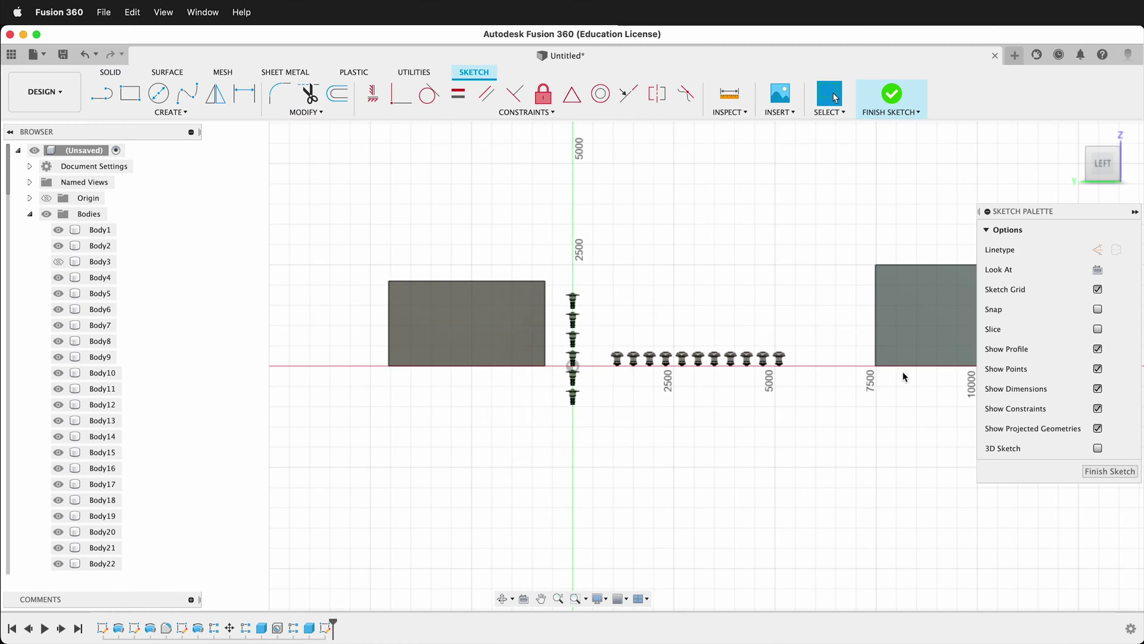
mouse_move(954, 268)
middle_mouse_down("shift")
mouse_move(928, 263)
mouse_move(1028, 219)
mouse_move(894, 286)
mouse_move(788, 357)
mouse_move(876, 369)
mouse_move(673, 375)
middle_mouse_up("shift")
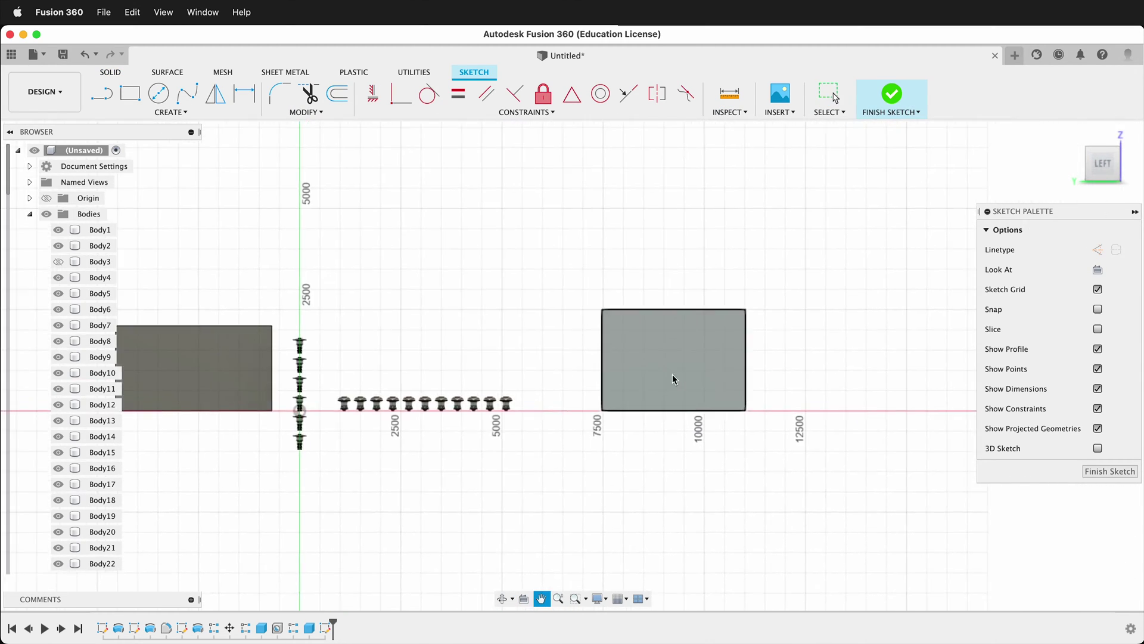
scroll(703, 352, "down", 3)
scroll(714, 338, "up", 8)
scroll(717, 345, "up", 3)
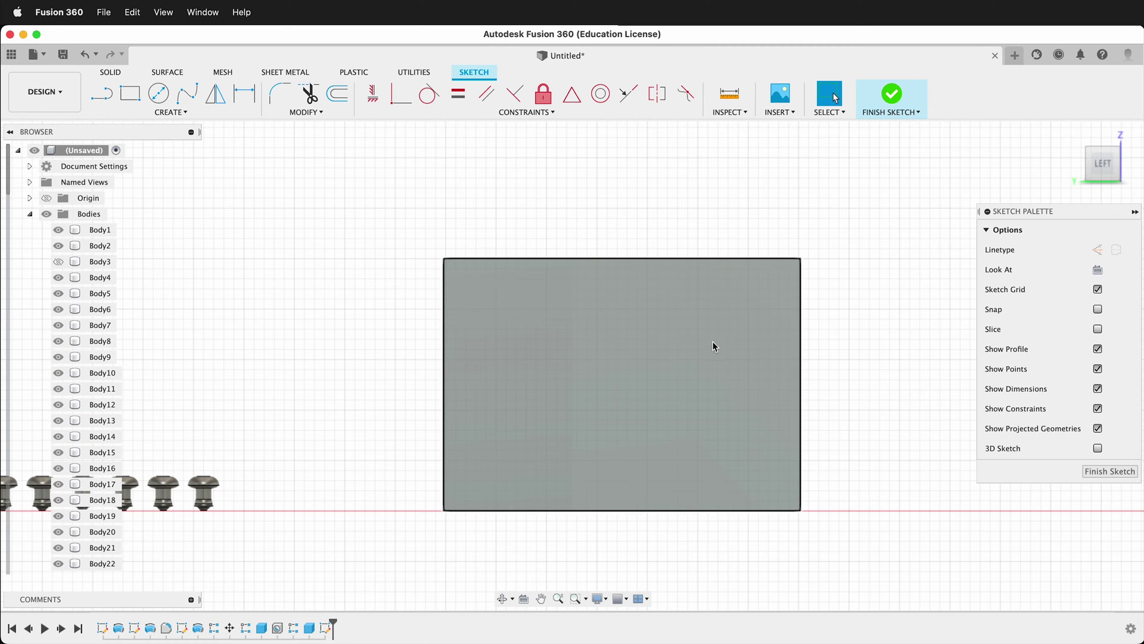
key("p")
left_click(680, 434)
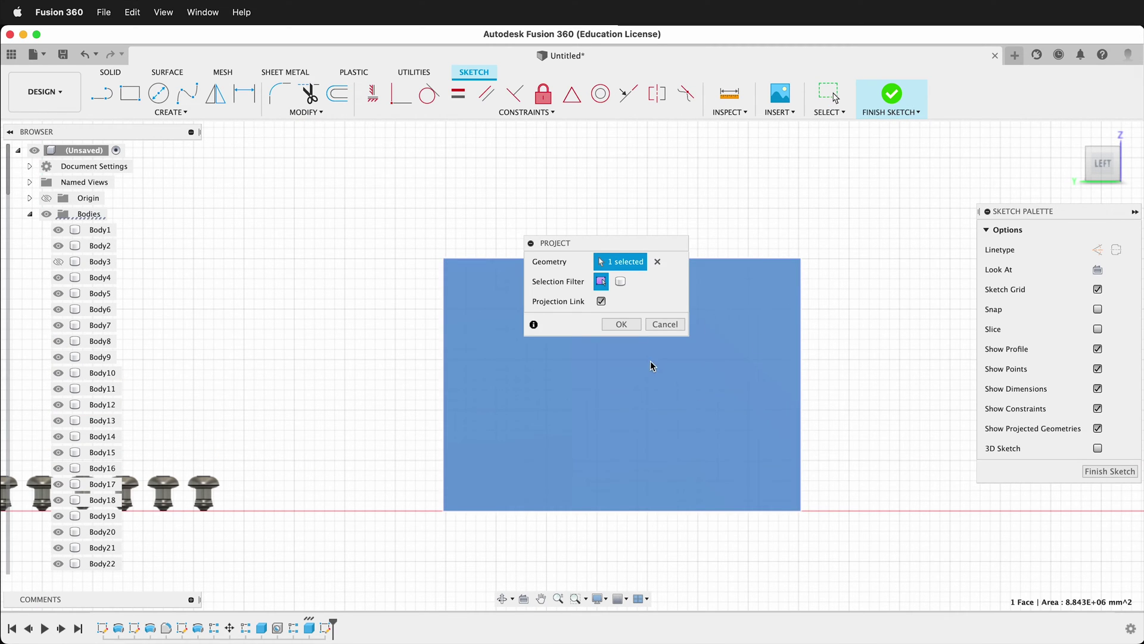
left_click(621, 324)
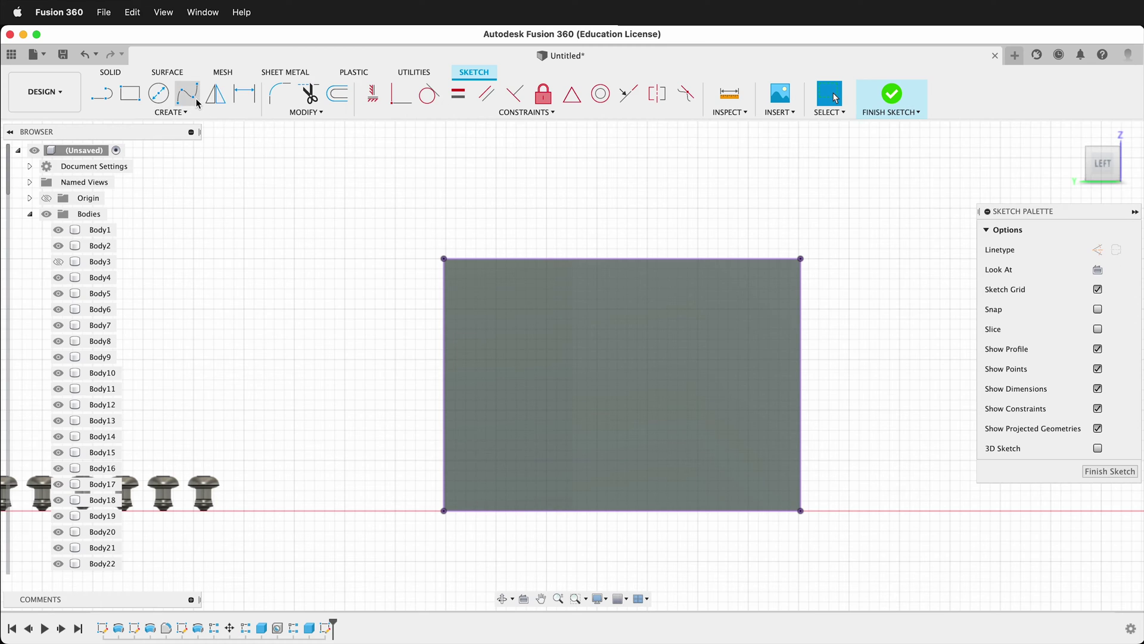
Step: Draw a closed fit-point spline notch near the face's upper-left corner and finish the sketch
left_click(187, 93)
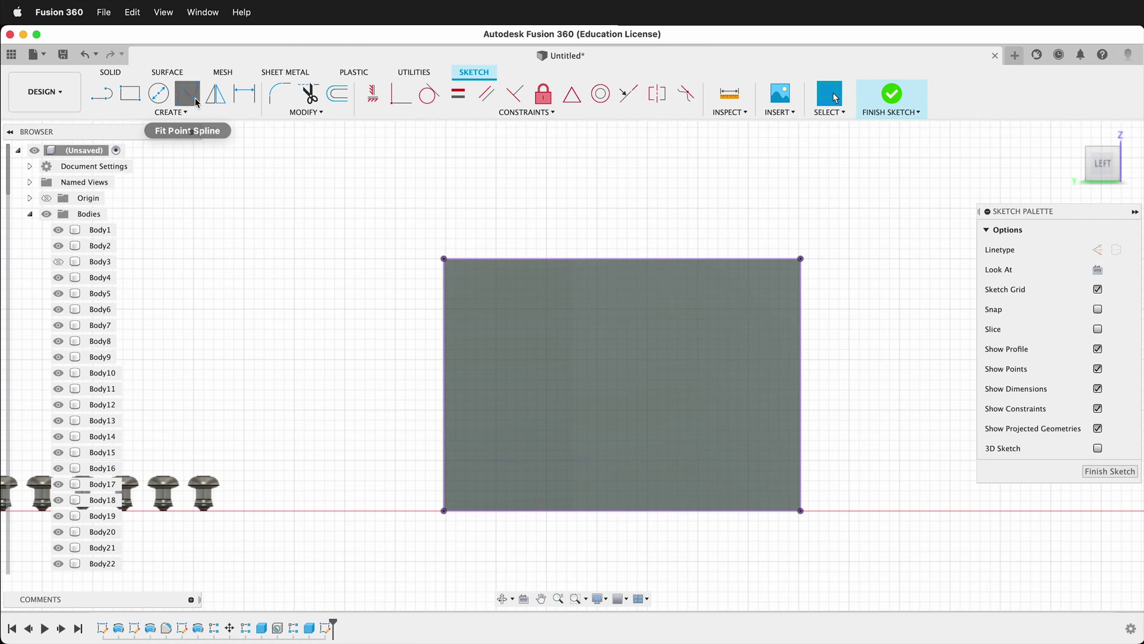
left_click(477, 280)
left_click(487, 333)
left_click(527, 318)
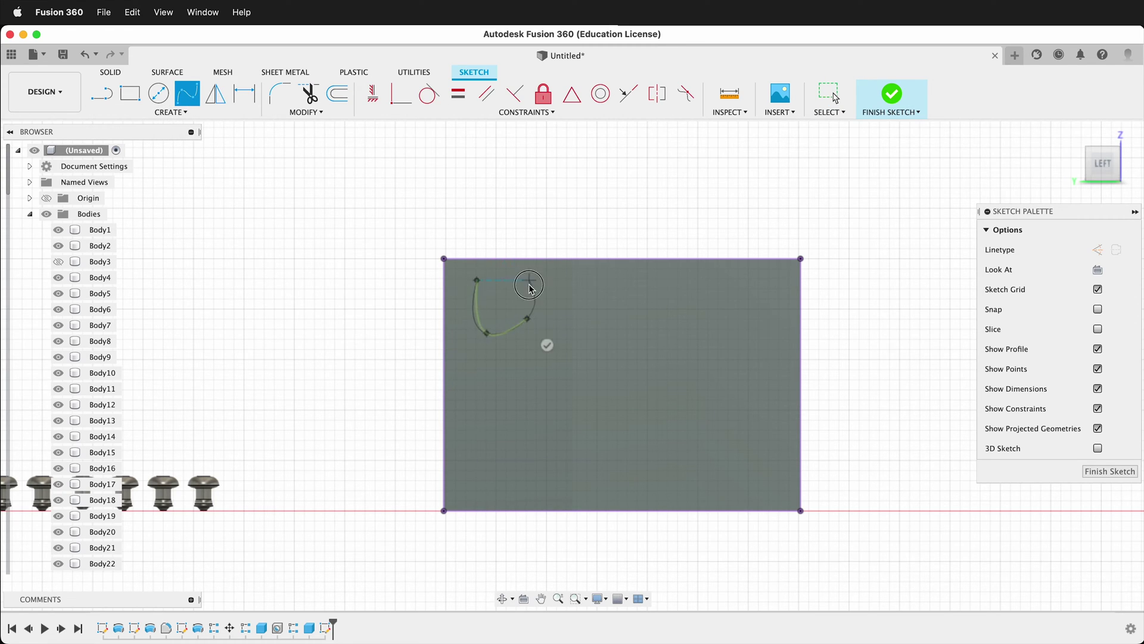
left_click(495, 313)
left_click(479, 280)
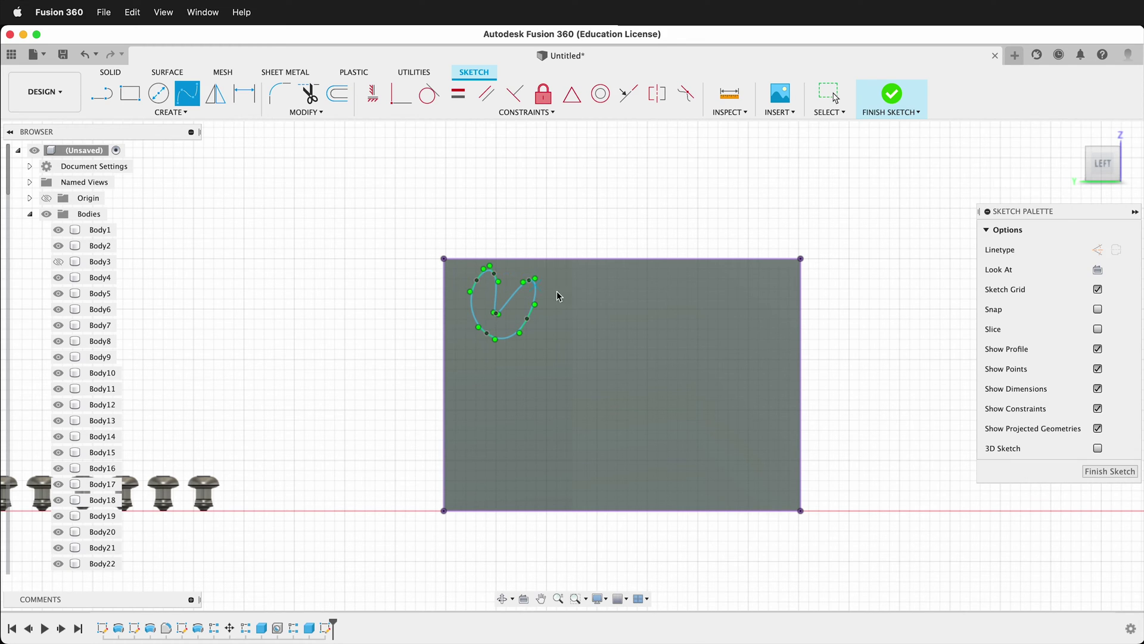
left_click(1104, 471)
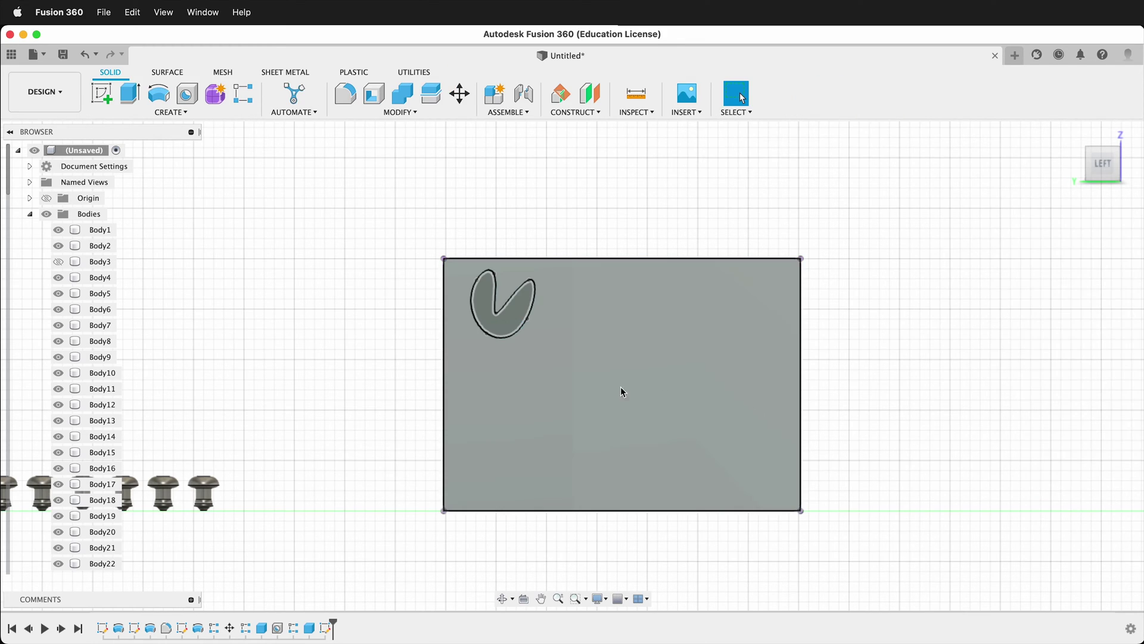
Step: Extrude the spline profile -5700 mm as a cut into the second box
key("e")
left_click(495, 321)
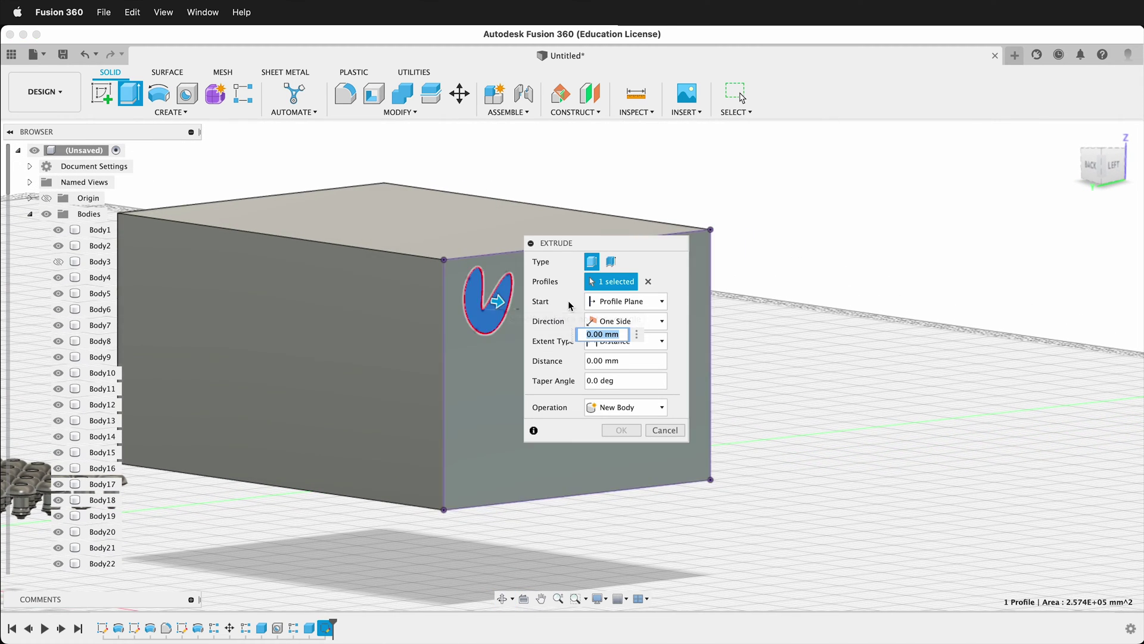
left_click_drag(498, 301, 122, 205)
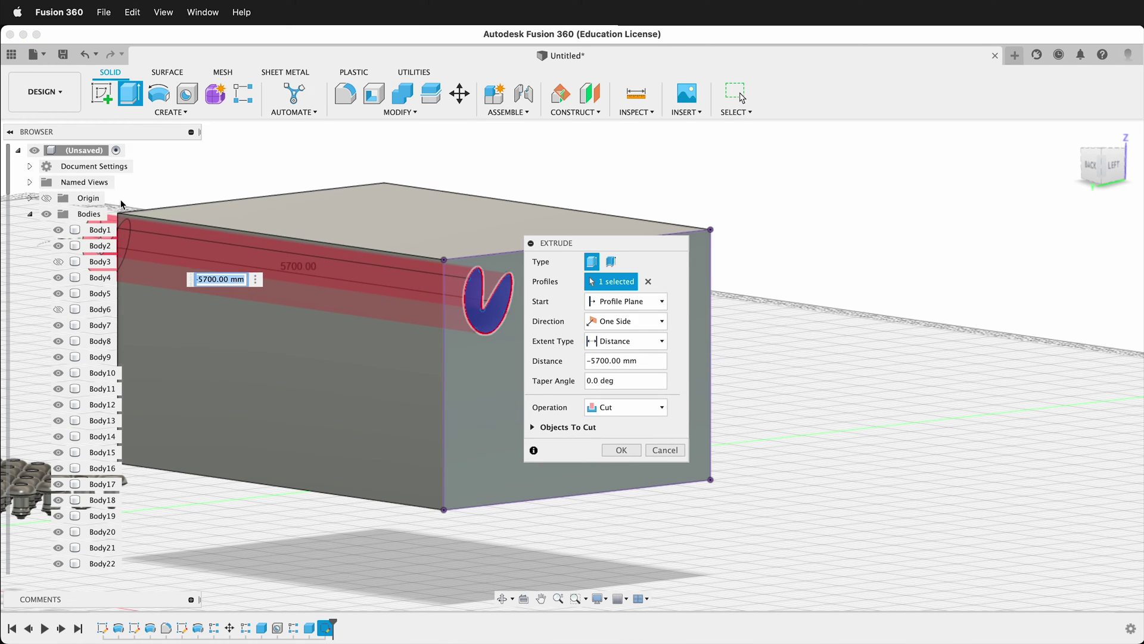
left_click(621, 451)
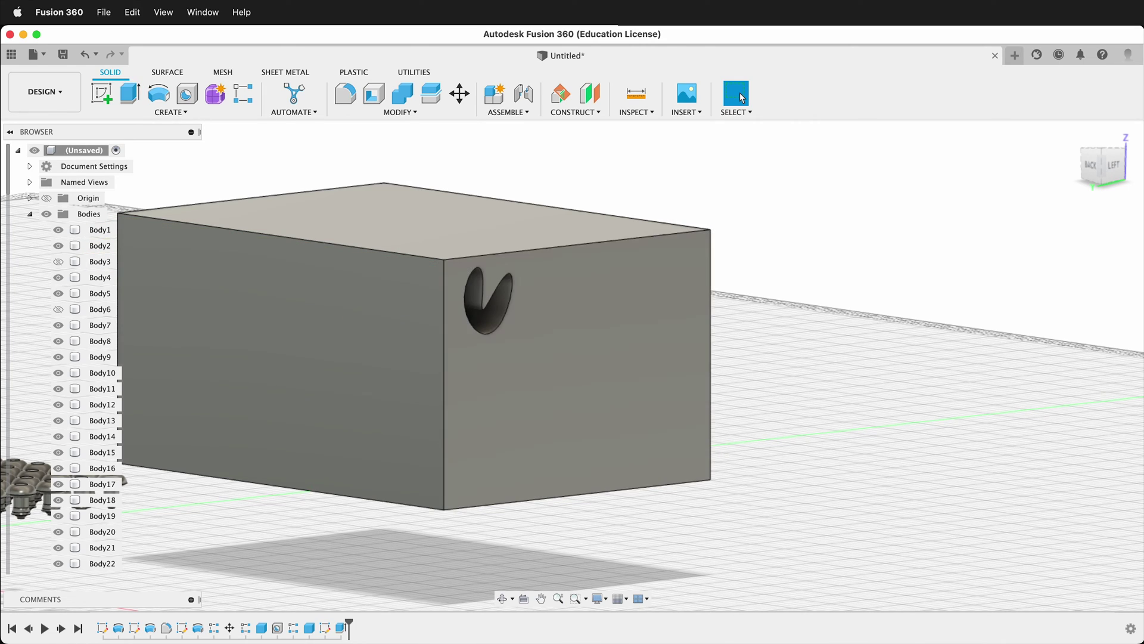
Step: Pattern the Extrude1 notch cut 3 × 3 along the box's bottom edge, spaced 2600 by 1400 mm
left_click(244, 94)
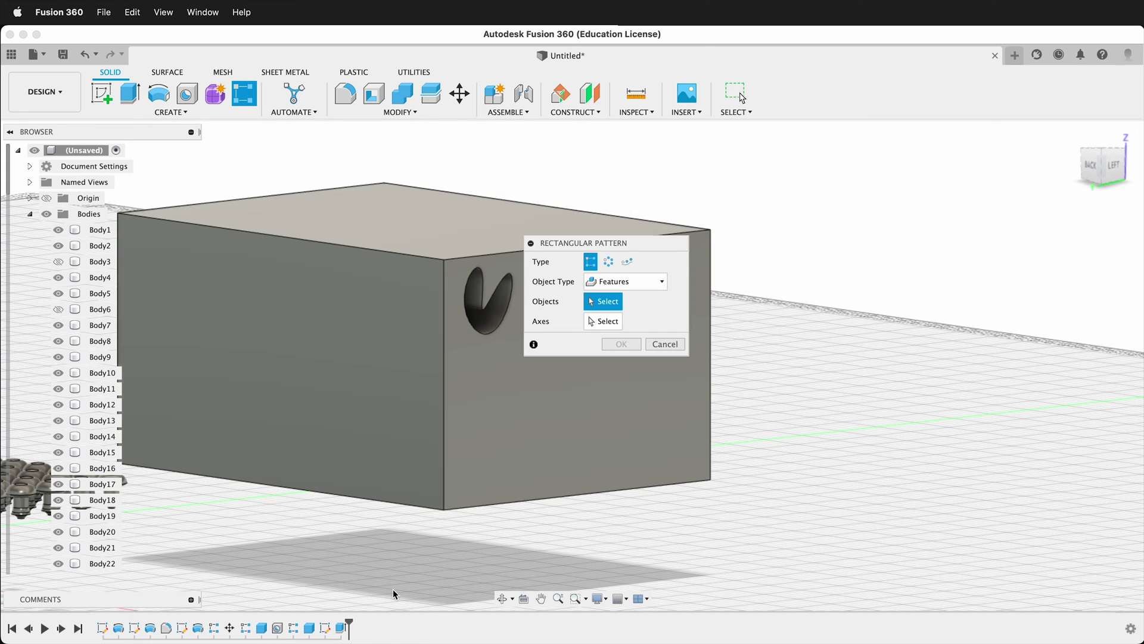
left_click(344, 629)
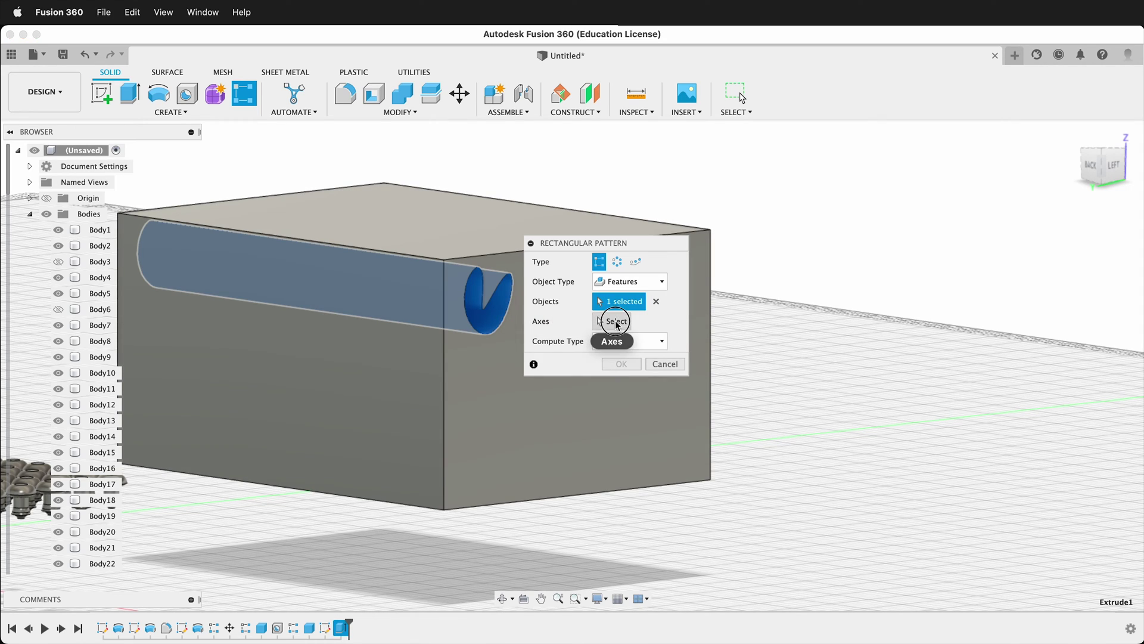
left_click(614, 321)
left_click(569, 494)
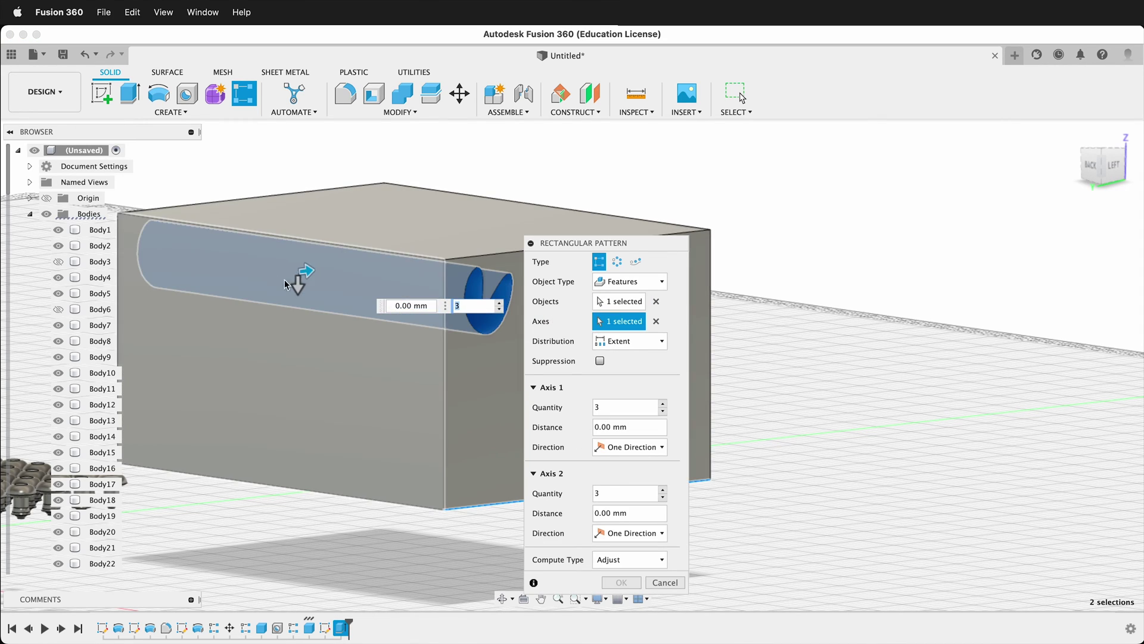
left_click_drag(299, 386, 298, 425)
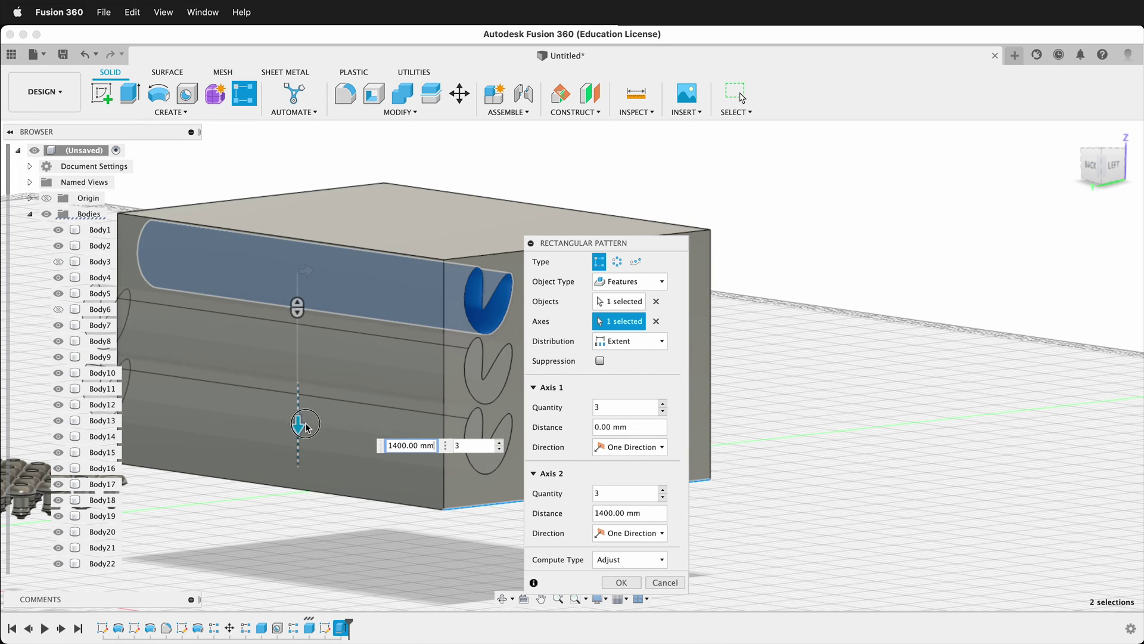
key("Tab")
left_click_drag(307, 270, 502, 221)
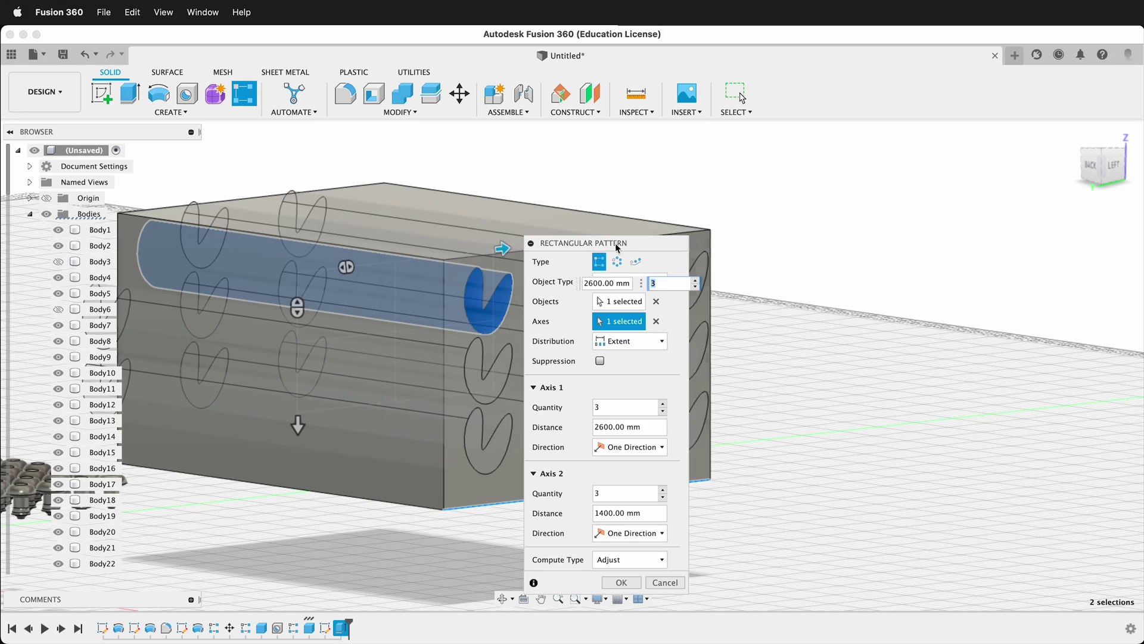
left_click_drag(615, 242, 850, 205)
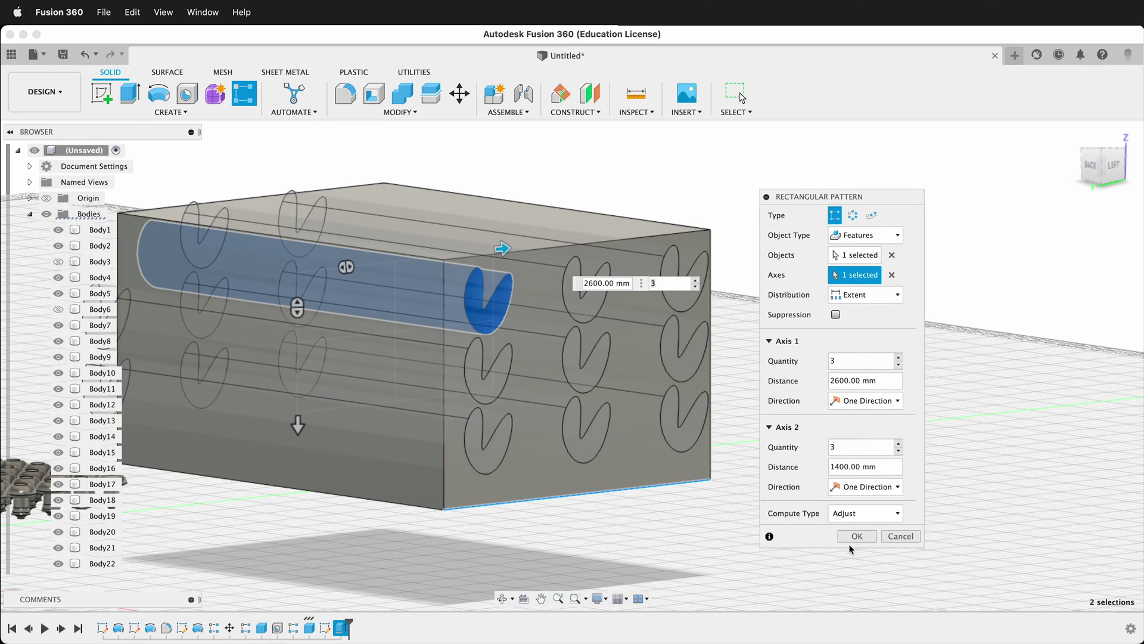
key("Return")
middle_click_drag(535, 511, 481, 504, "shift")
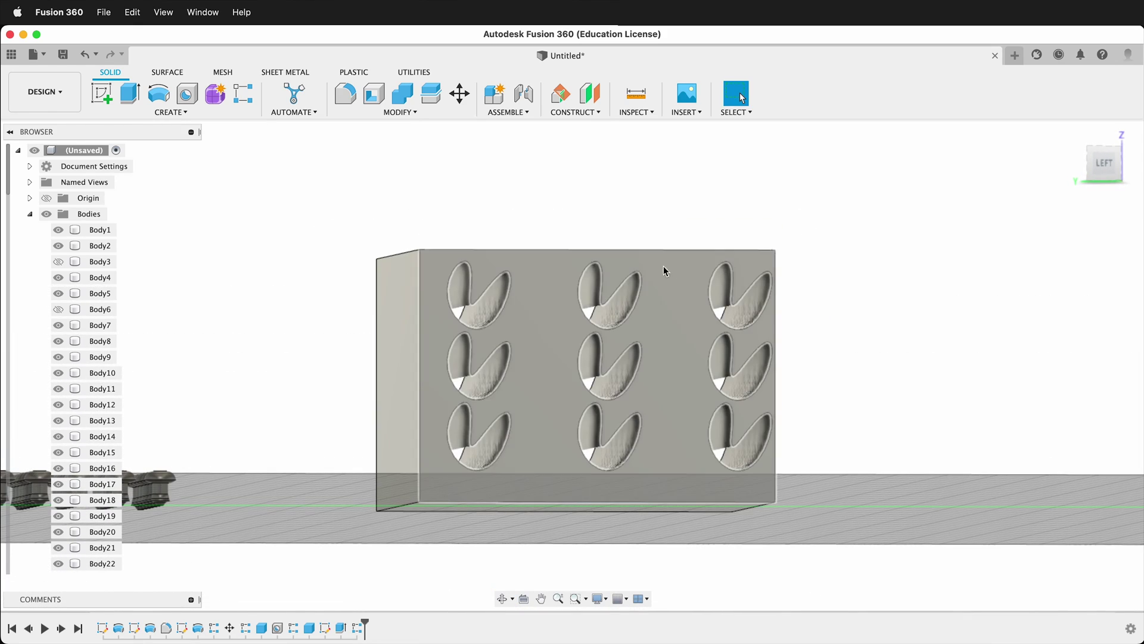
middle_click_drag(621, 407, 556, 419, "shift")
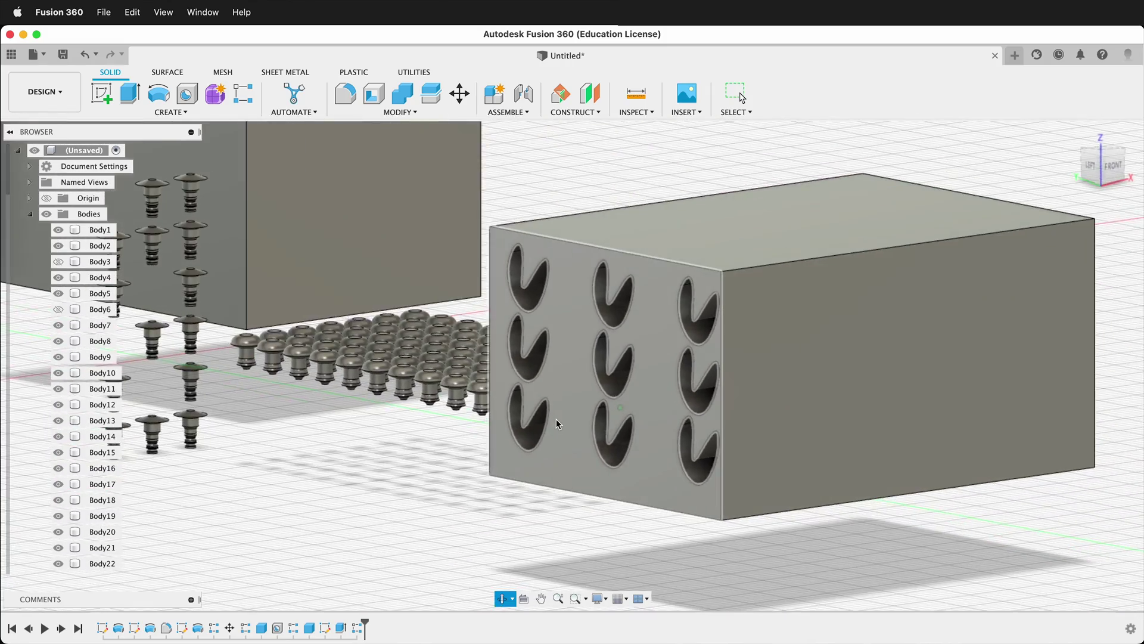
key("Escape")
scroll(362, 382, "down", 5)
scroll(352, 386, "up", 10)
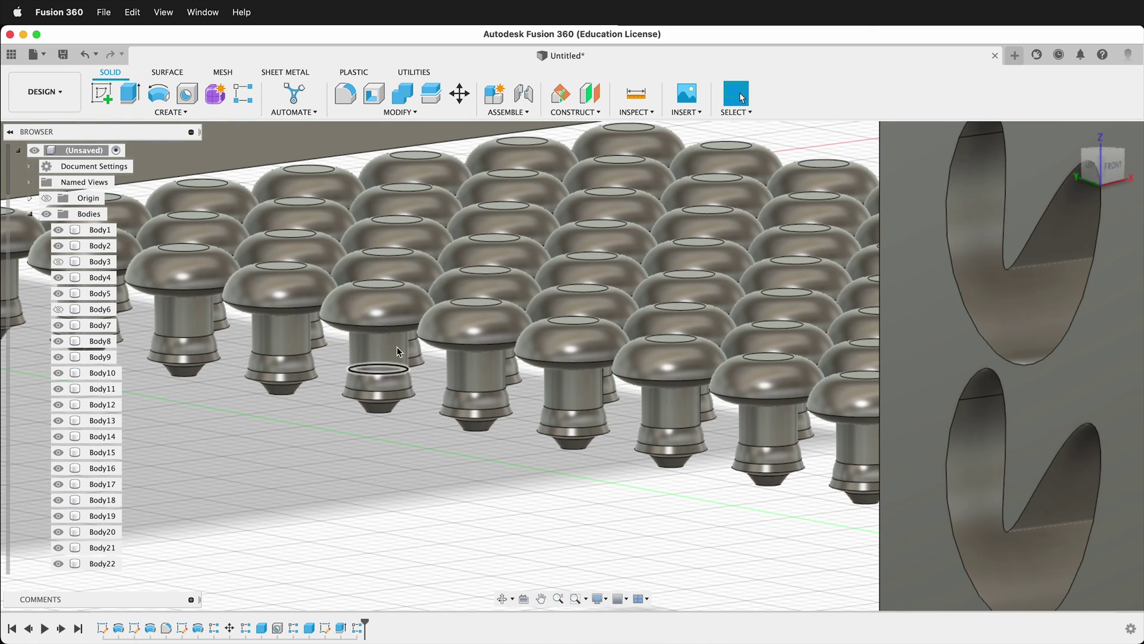
scroll(535, 298, "up", 3)
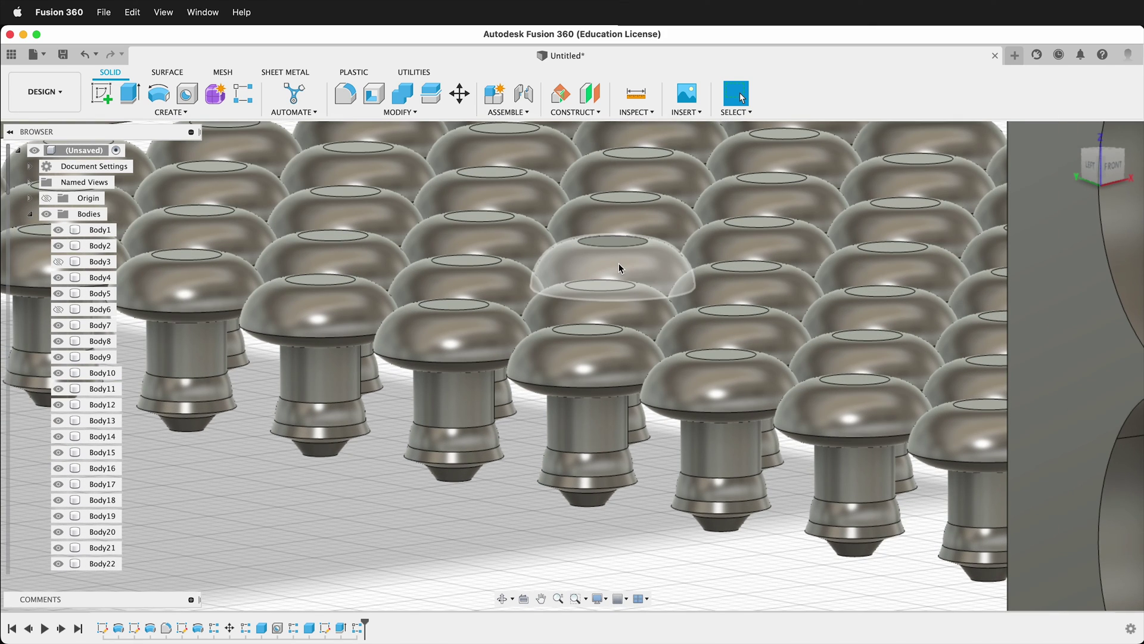